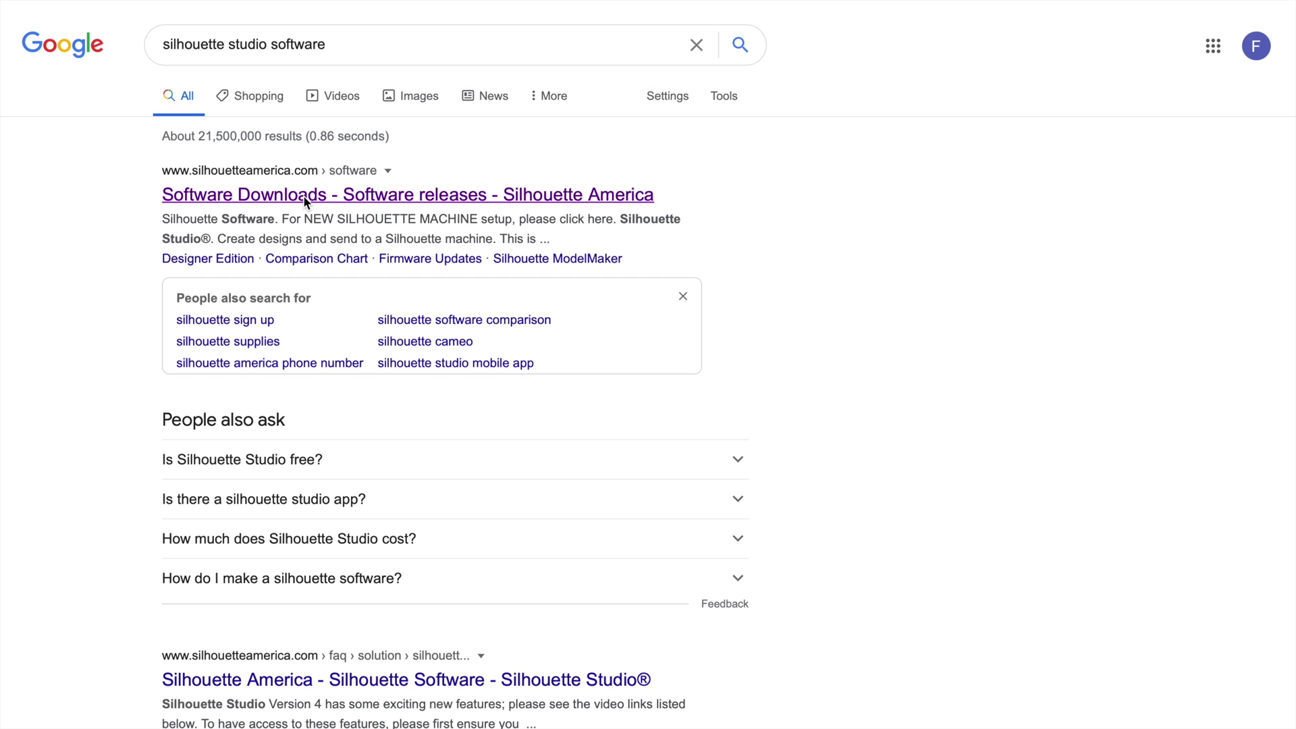
# Open the Silhouette America software downloads page and download the current Silhouette Studio release for Mac (64-bit)
pyautogui.click(304, 197)
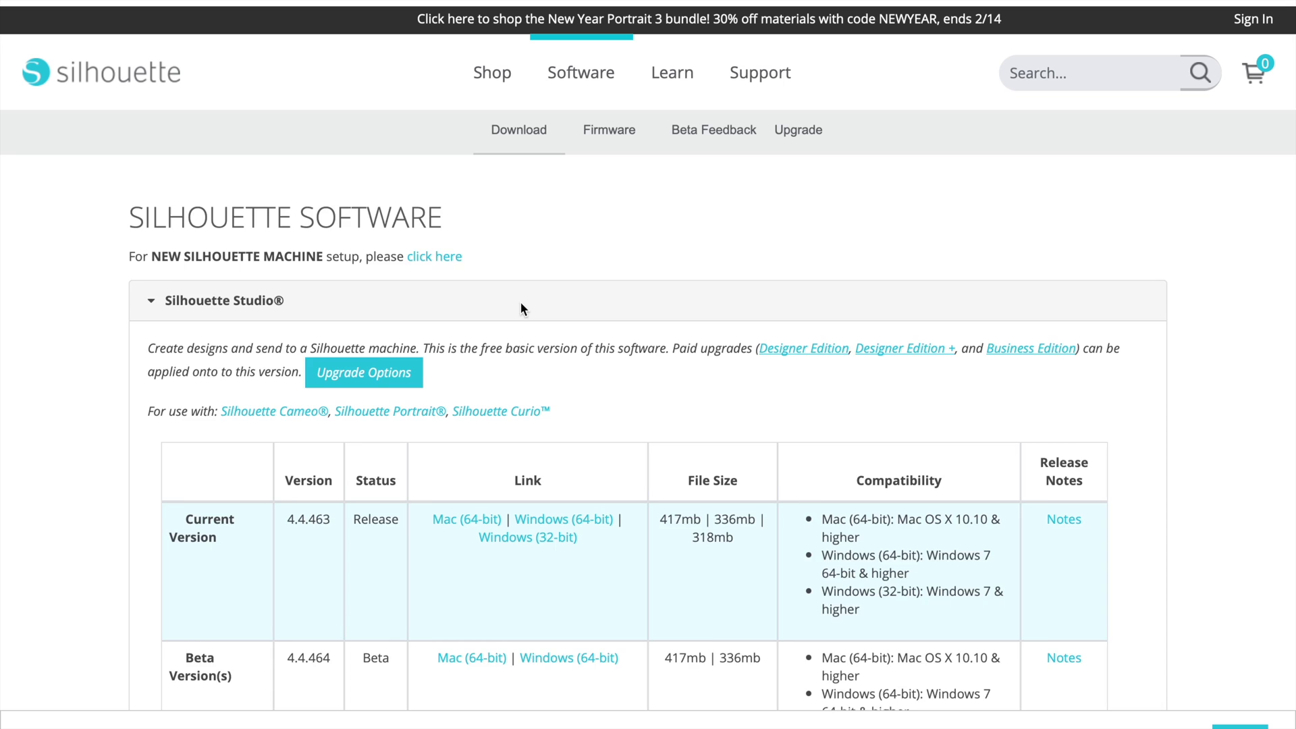
pyautogui.scroll(-3, 520, 301)
pyautogui.scroll(-1, 525, 350)
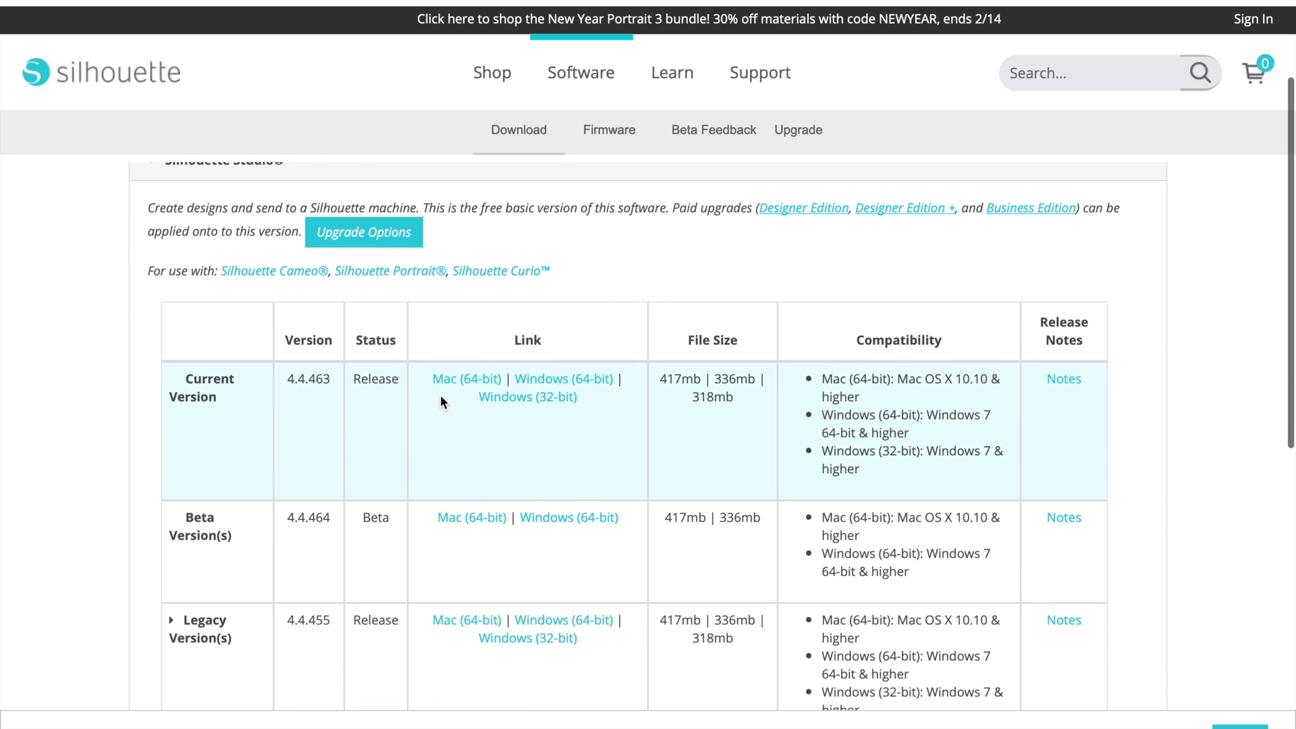
pyautogui.scroll(-1, 441, 400)
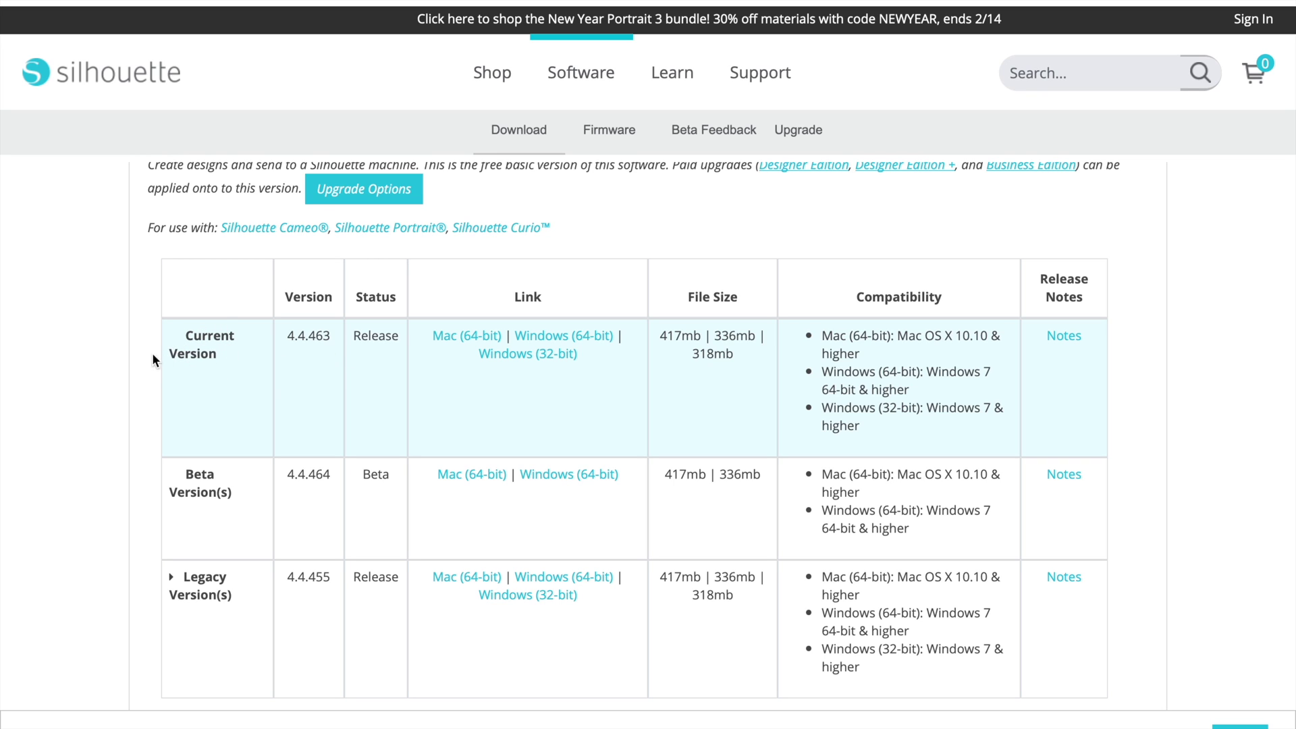
pyautogui.click(452, 341)
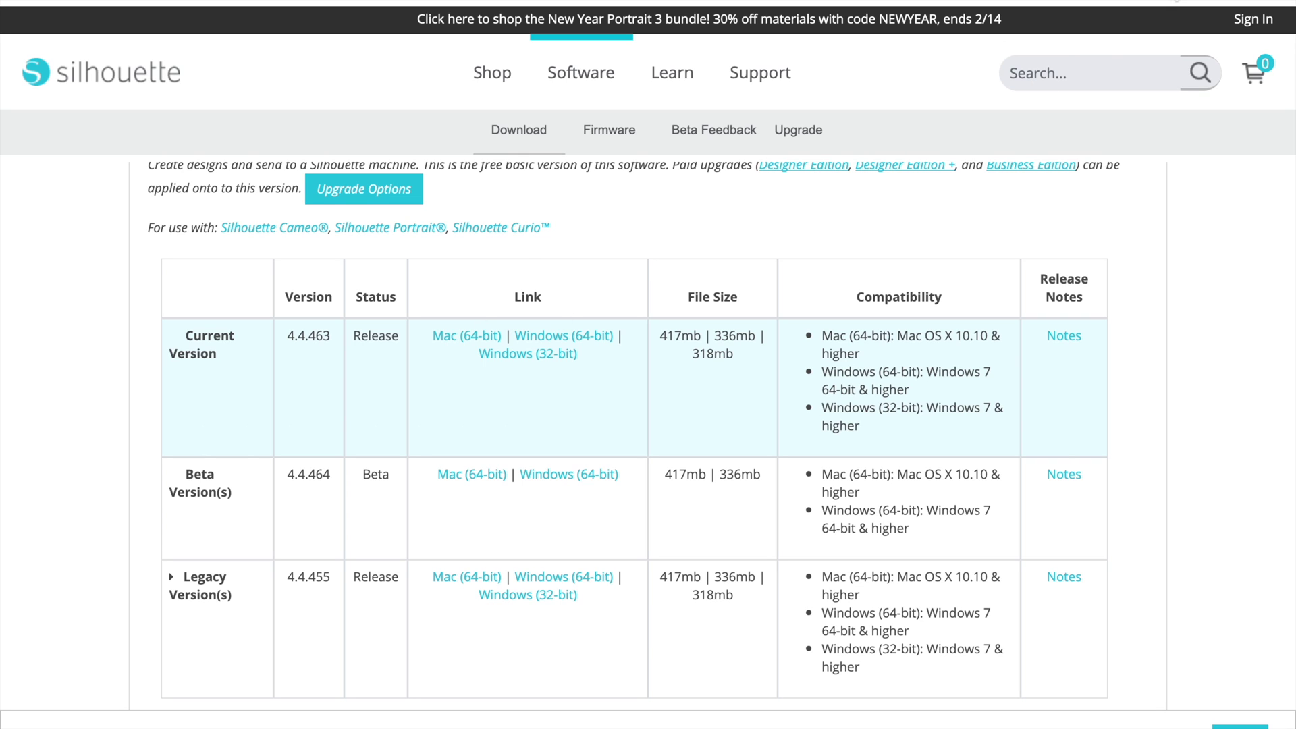
# Check the progress of the Silhouette Studio disk image download until it is nearly complete
pyautogui.click(1147, 3)
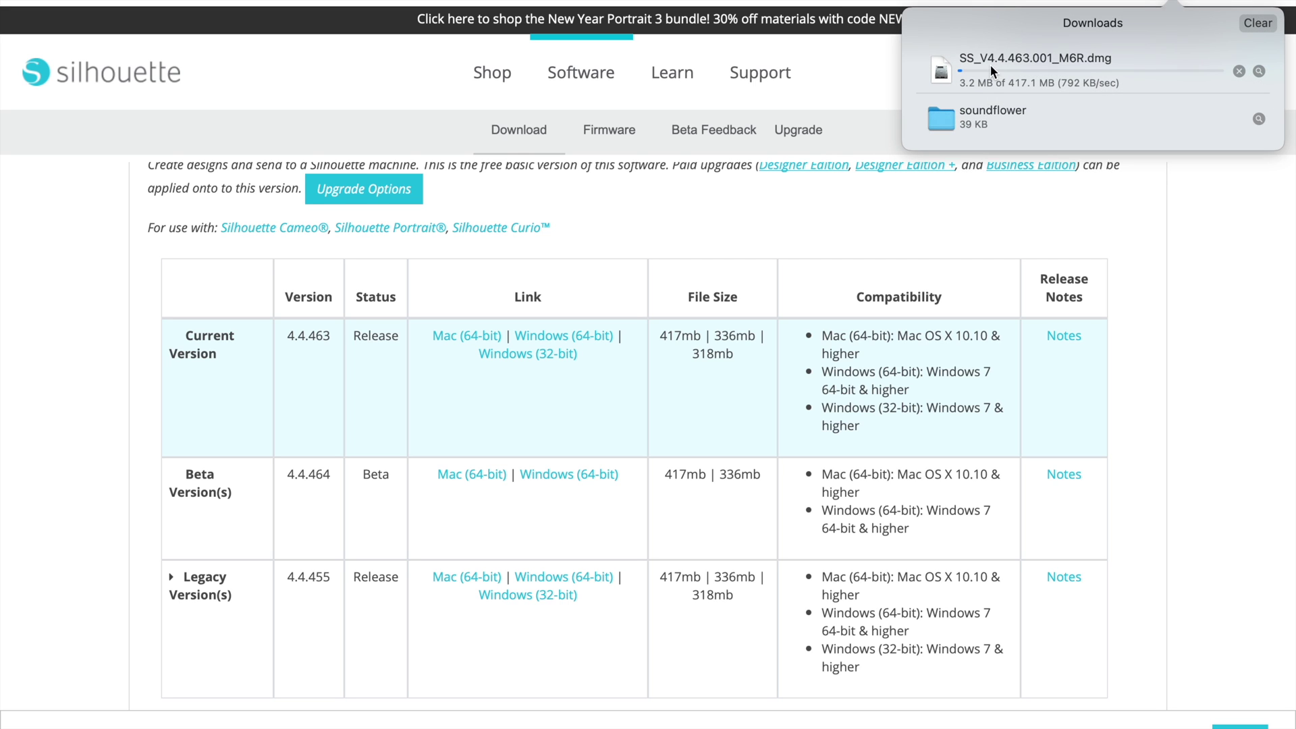
pyautogui.click(1150, 4)
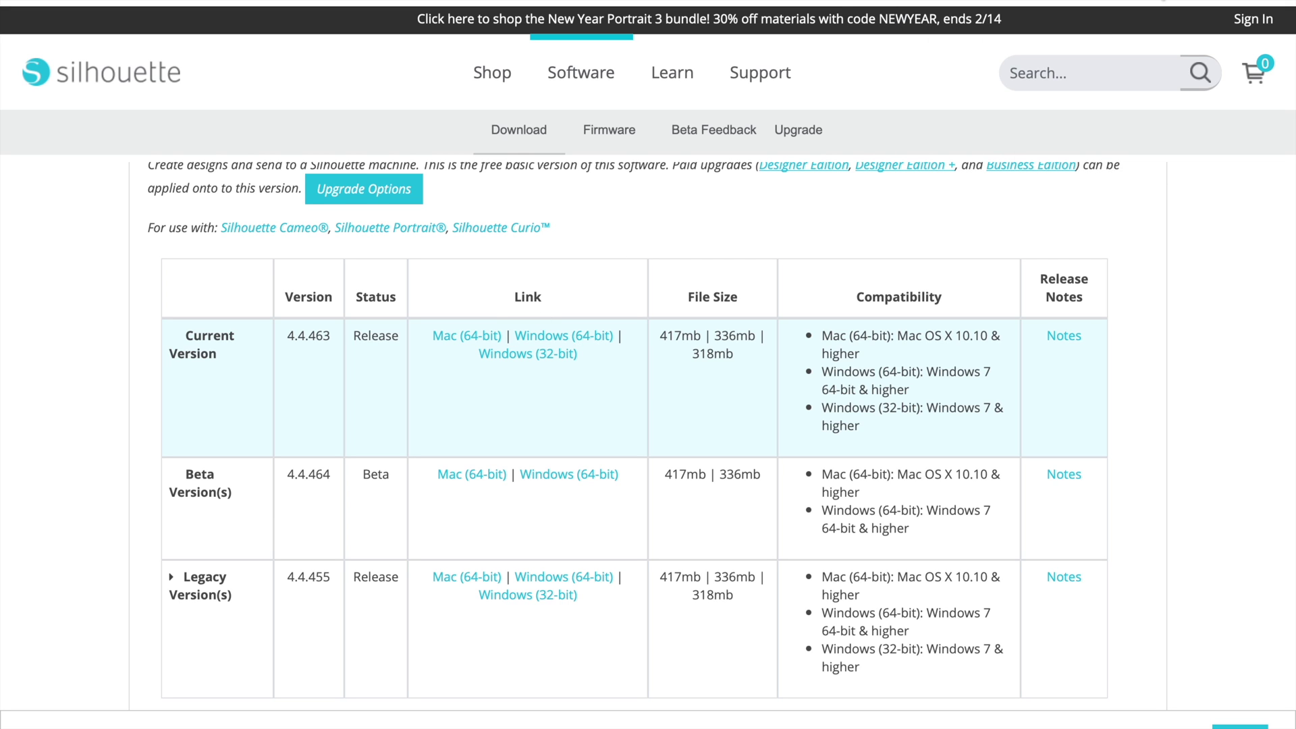
pyautogui.click(1174, 2)
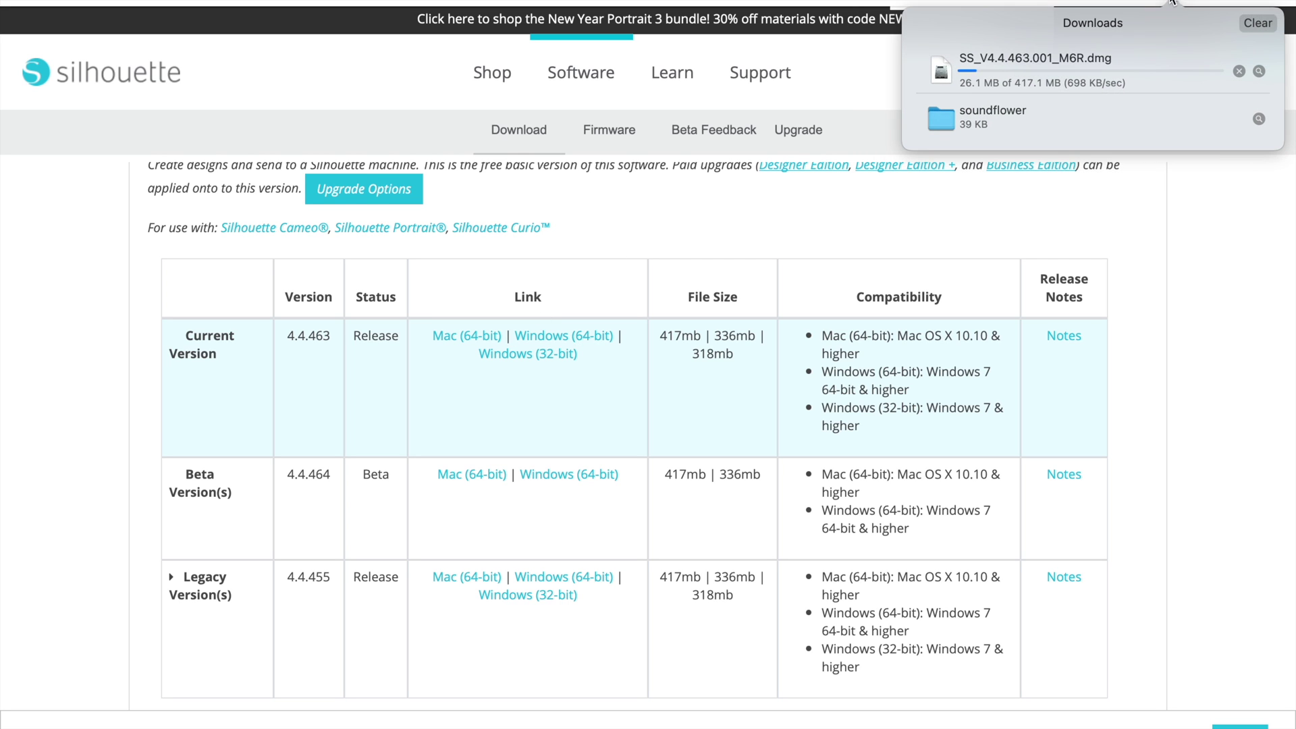
pyautogui.click(1196, 187)
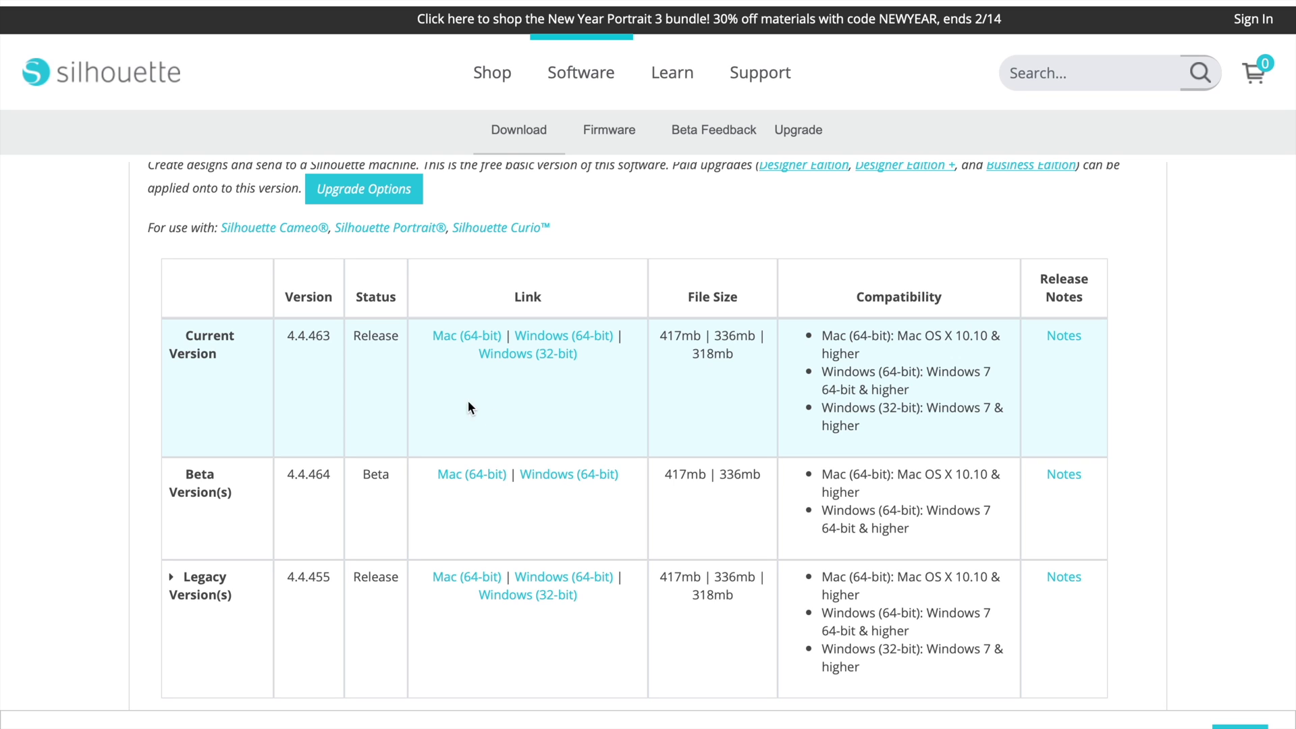
pyautogui.scroll(-1, 500, 415)
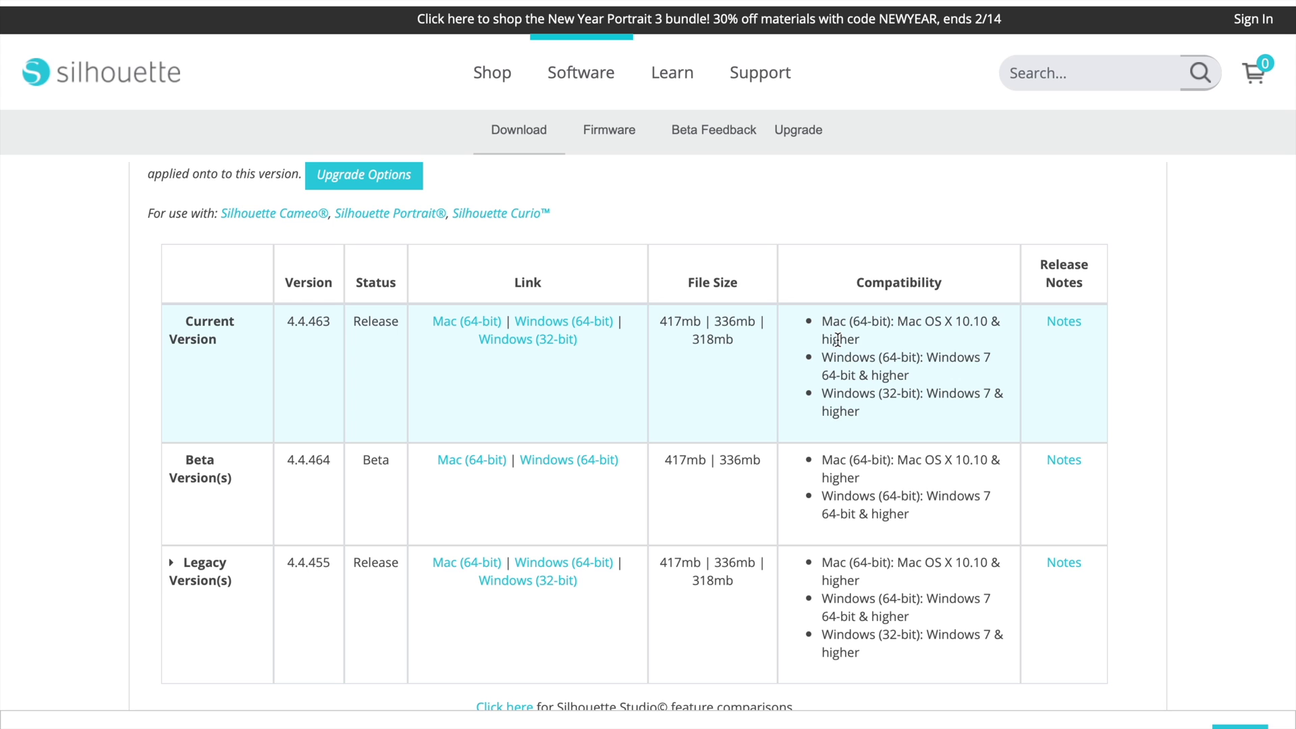
pyautogui.click(1178, 2)
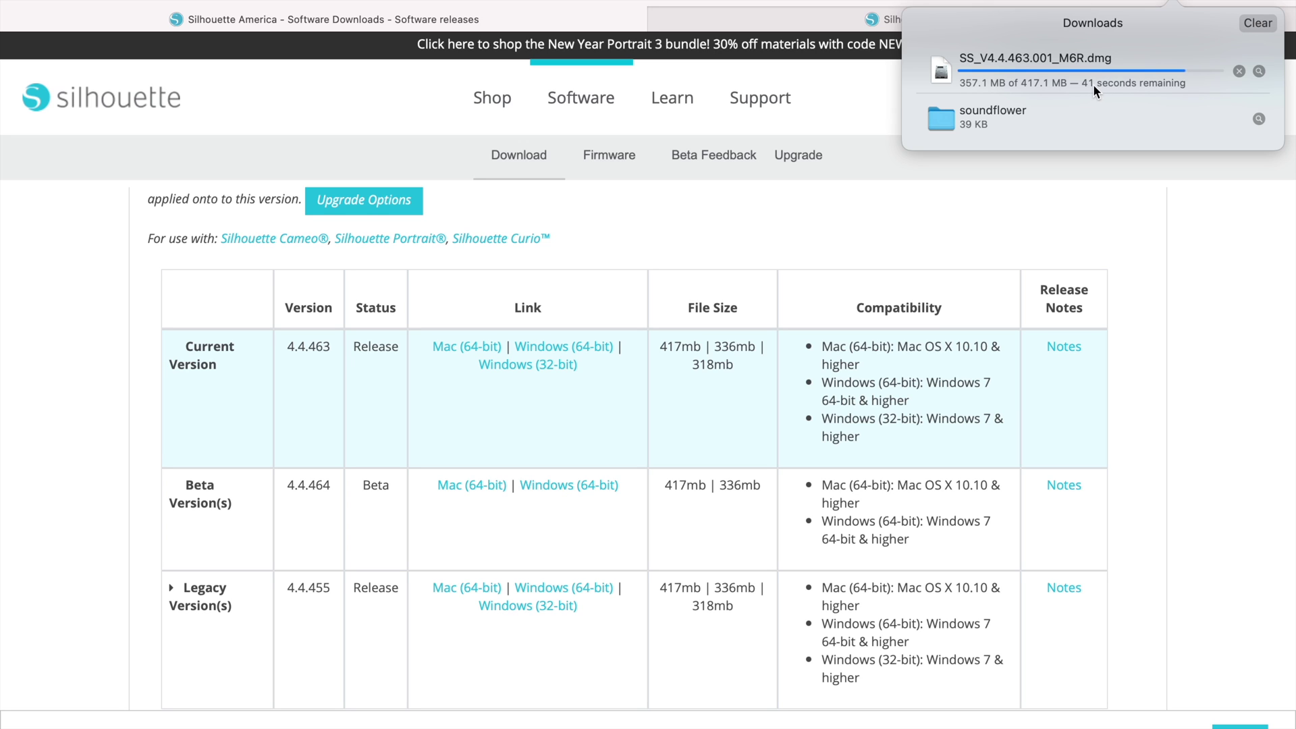
pyautogui.click(1128, 210)
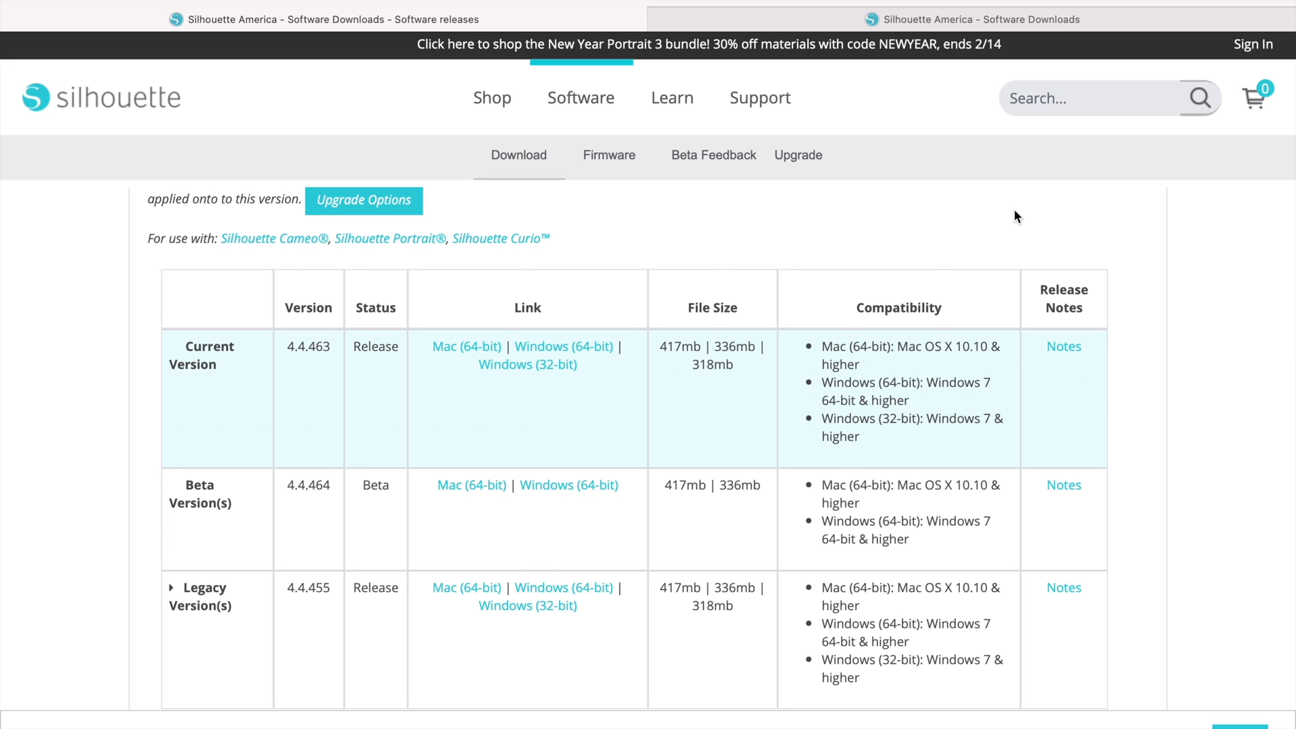
pyautogui.scroll(-1, 1093, 391)
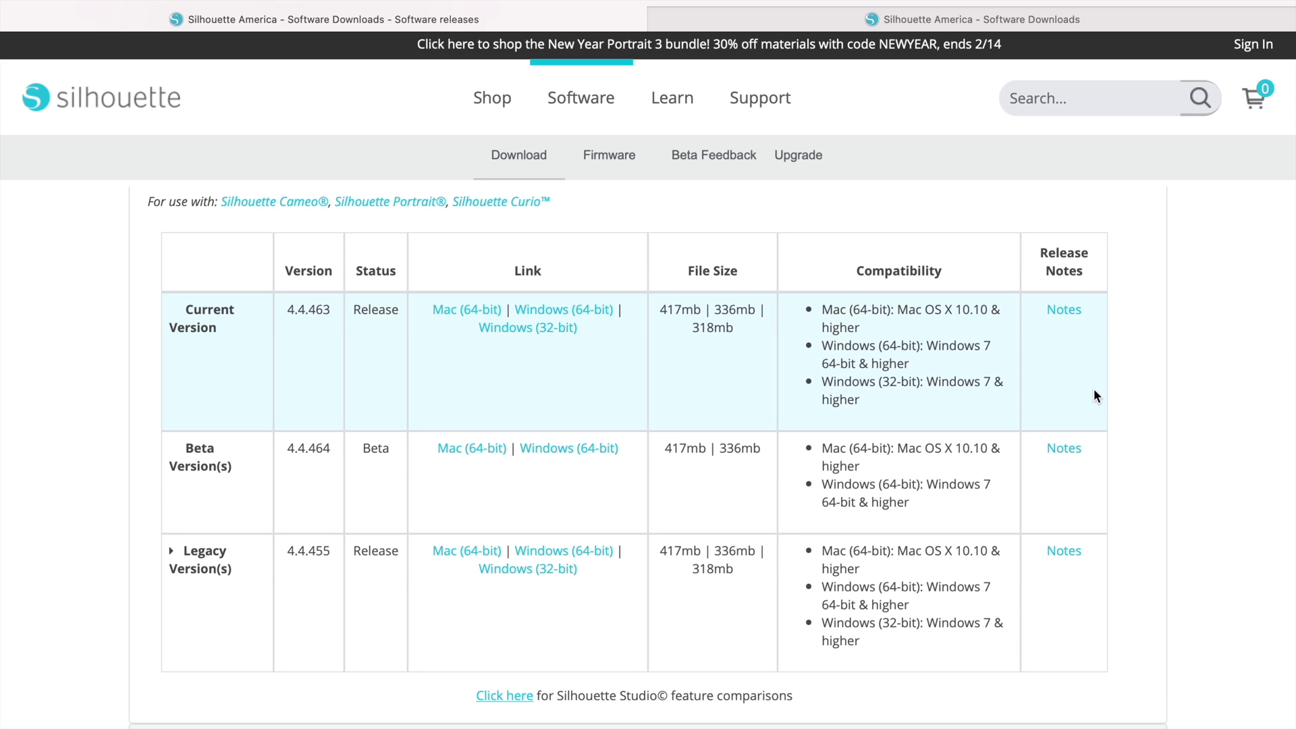
# Open the downloaded SS_V4.4.463.001_M6R.dmg and install Silhouette Studio into the Applications folder
pyautogui.click(1176, 1)
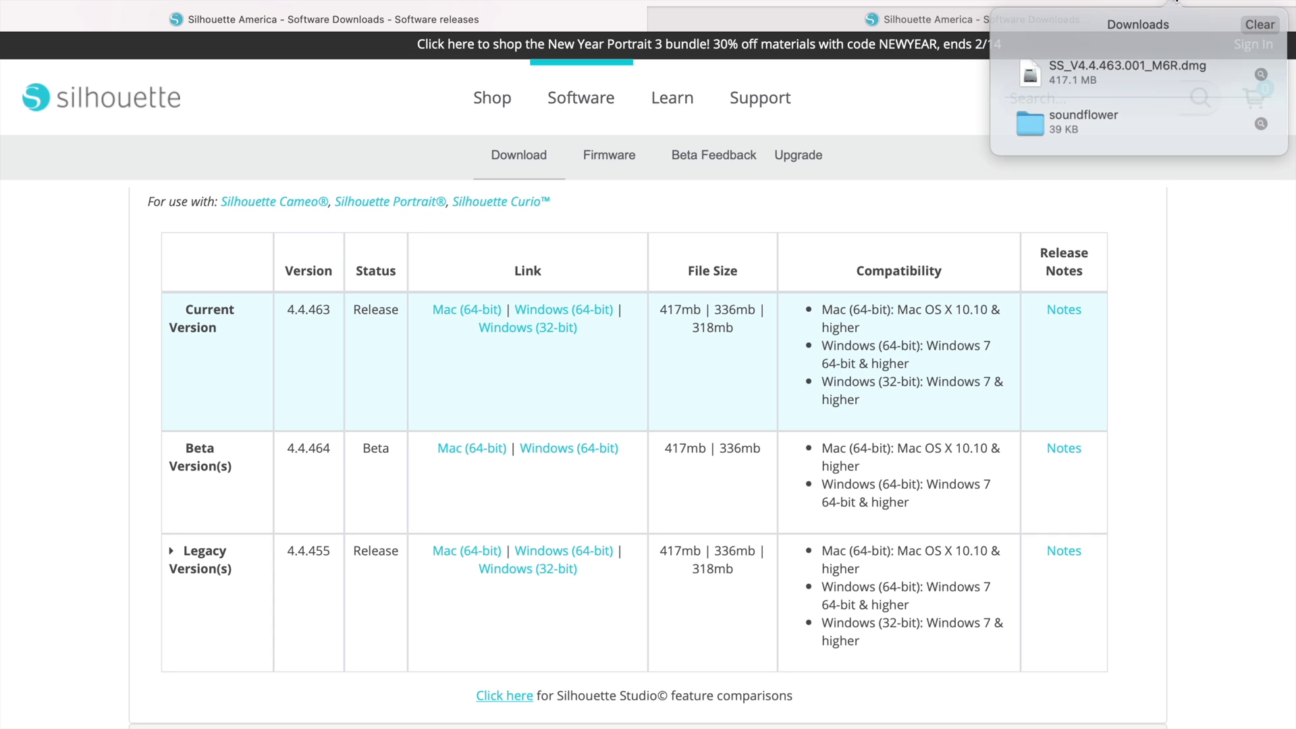
pyautogui.click(1130, 67)
pyautogui.doubleClick(1129, 67)
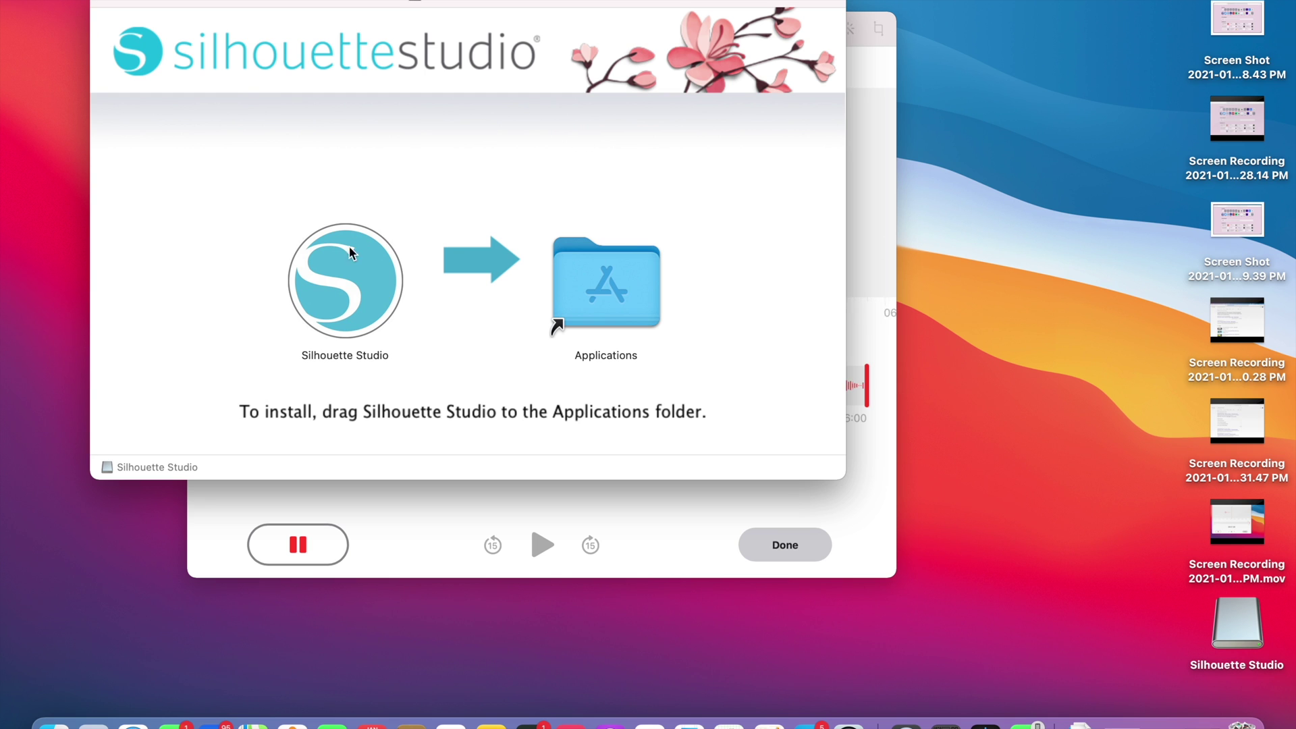
pyautogui.moveTo(331, 260); pyautogui.dragTo(565, 266)
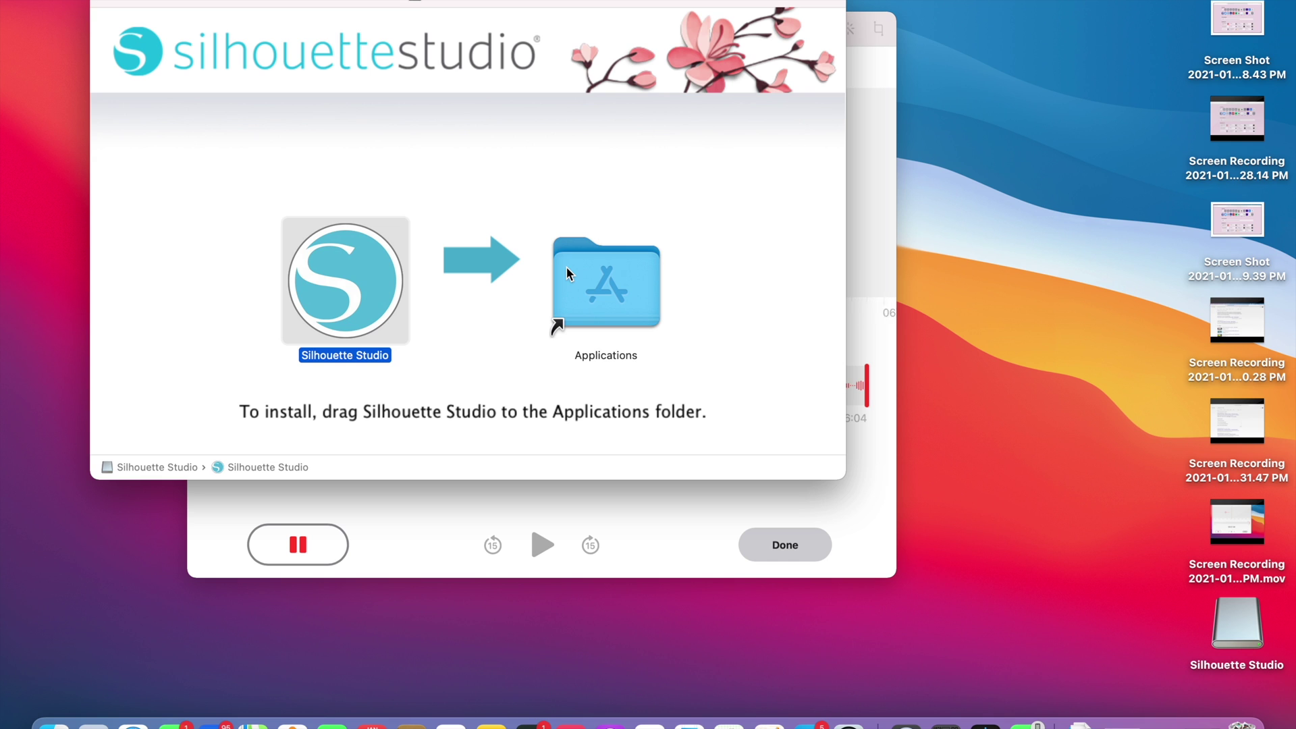
pyautogui.click(521, 139)
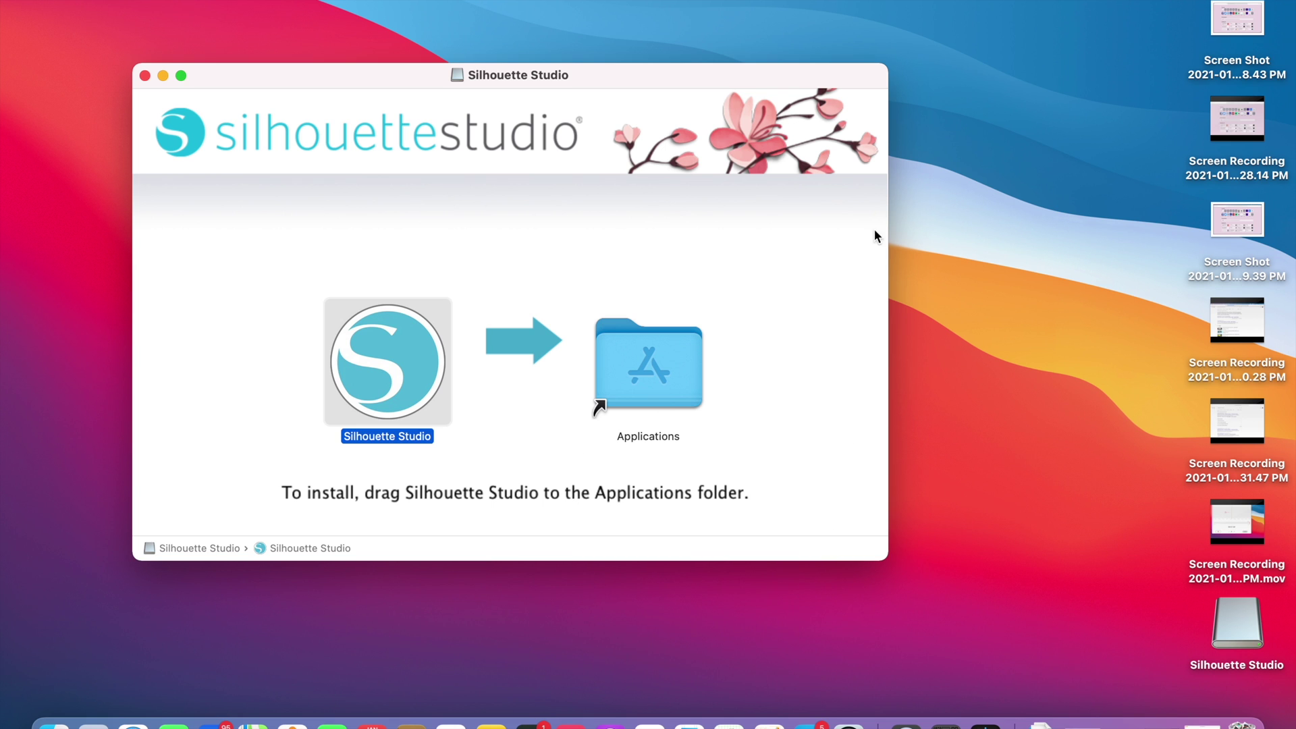
# Search the Mac for "sil" with Spotlight and launch Silhouette Studio from the results
pyautogui.press('super+space')
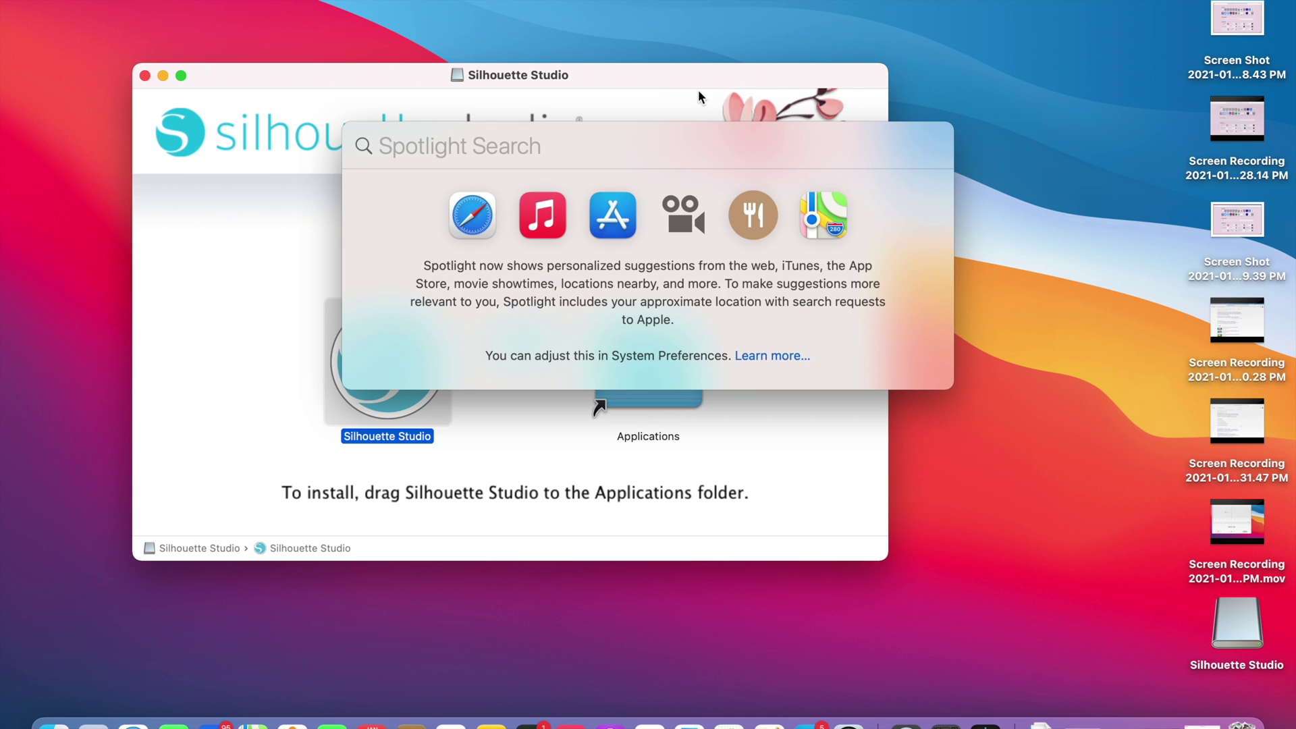
pyautogui.write('s')
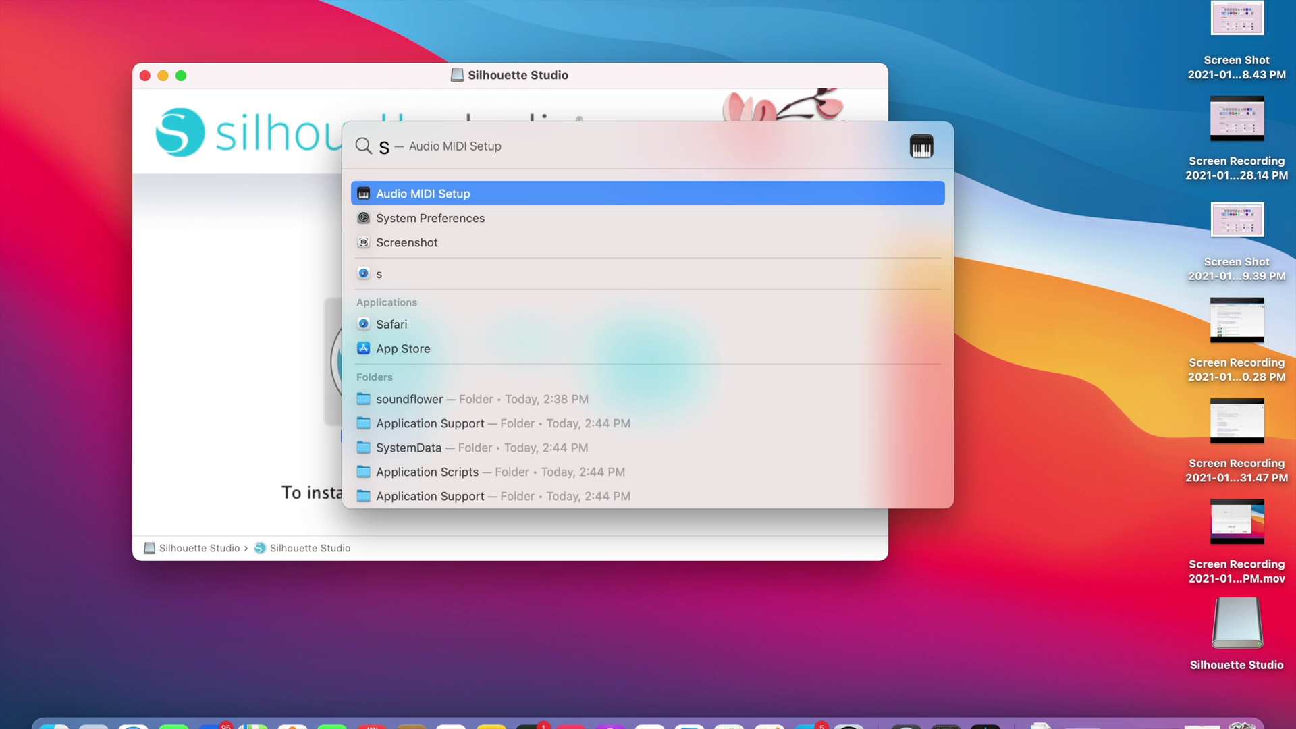
pyautogui.write('il')
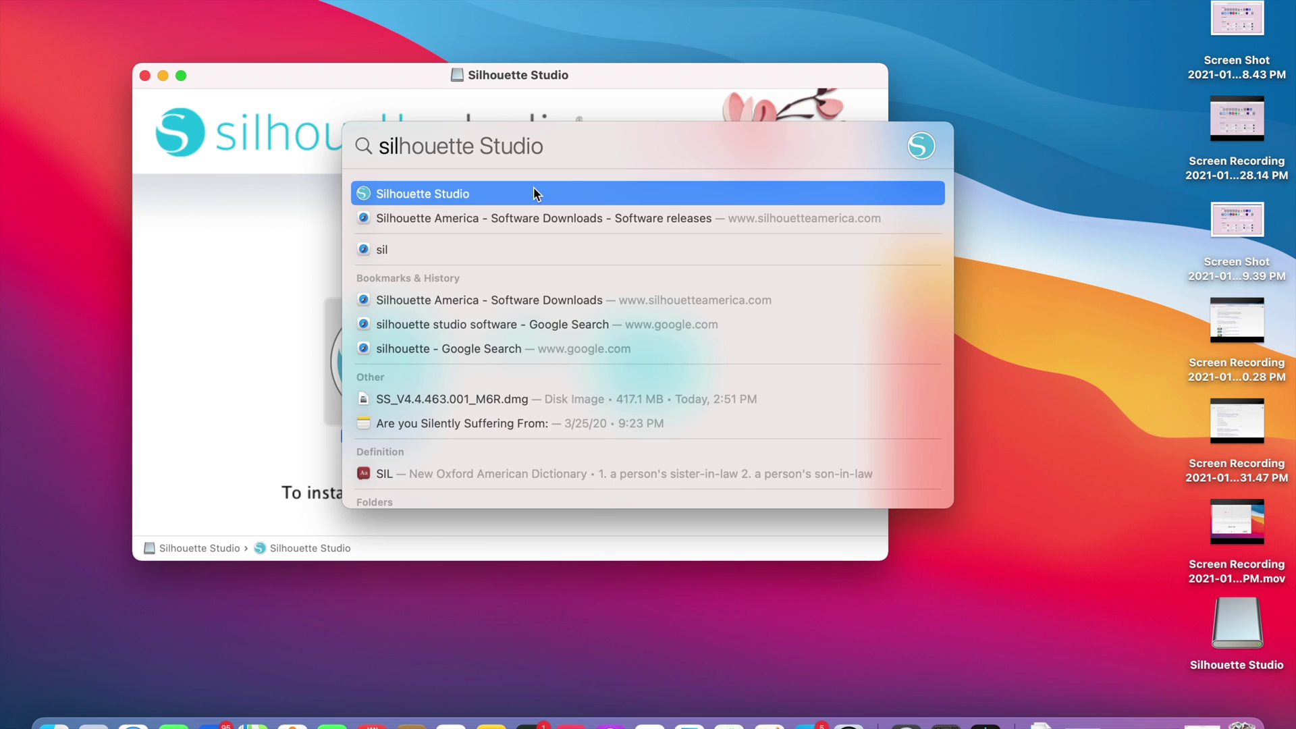
pyautogui.doubleClick(538, 194)
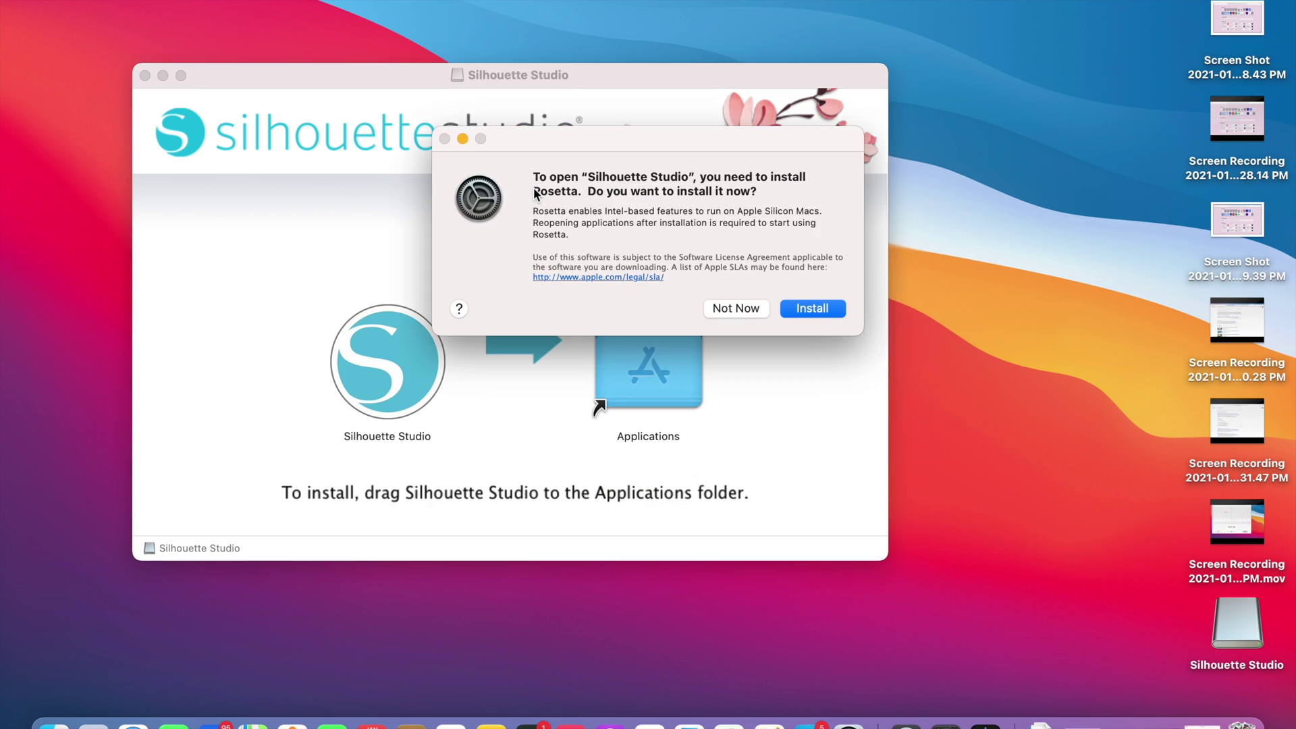
# Install Rosetta, authorizing it with the account password, and close the installer
pyautogui.click(826, 309)
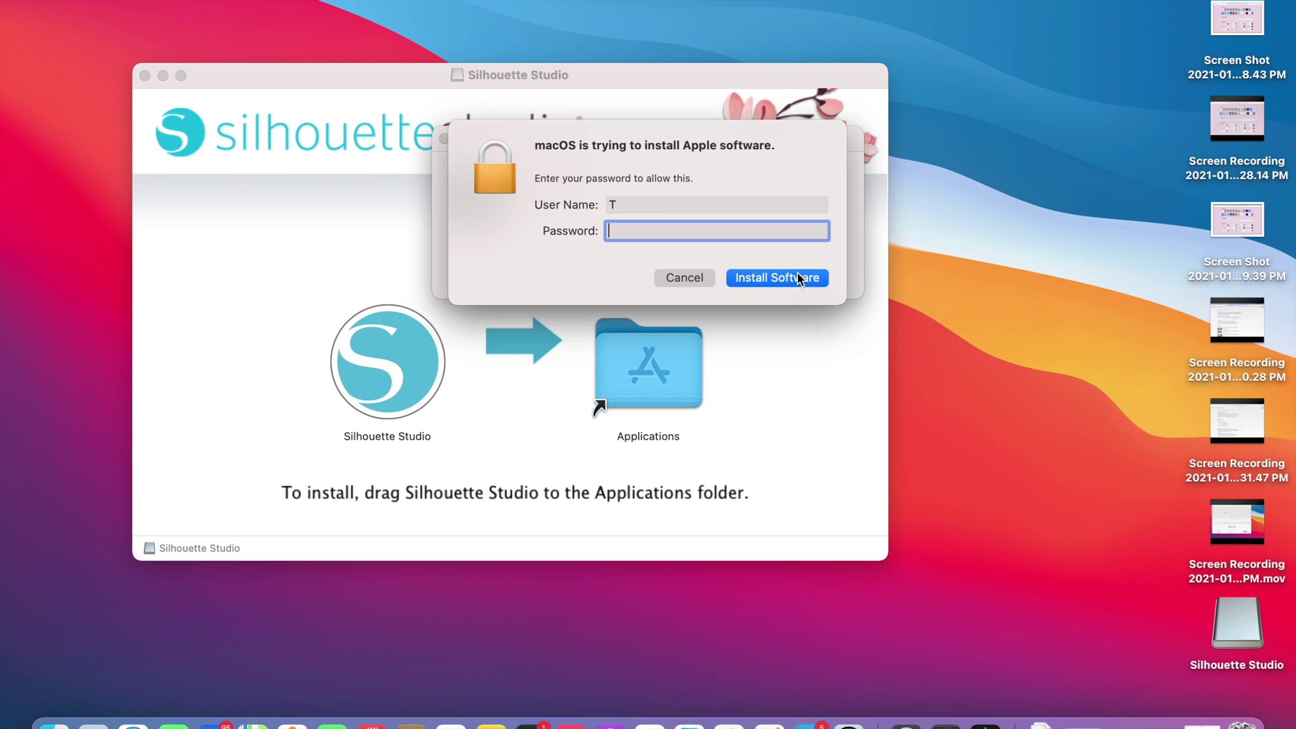
pyautogui.write('••••••••')
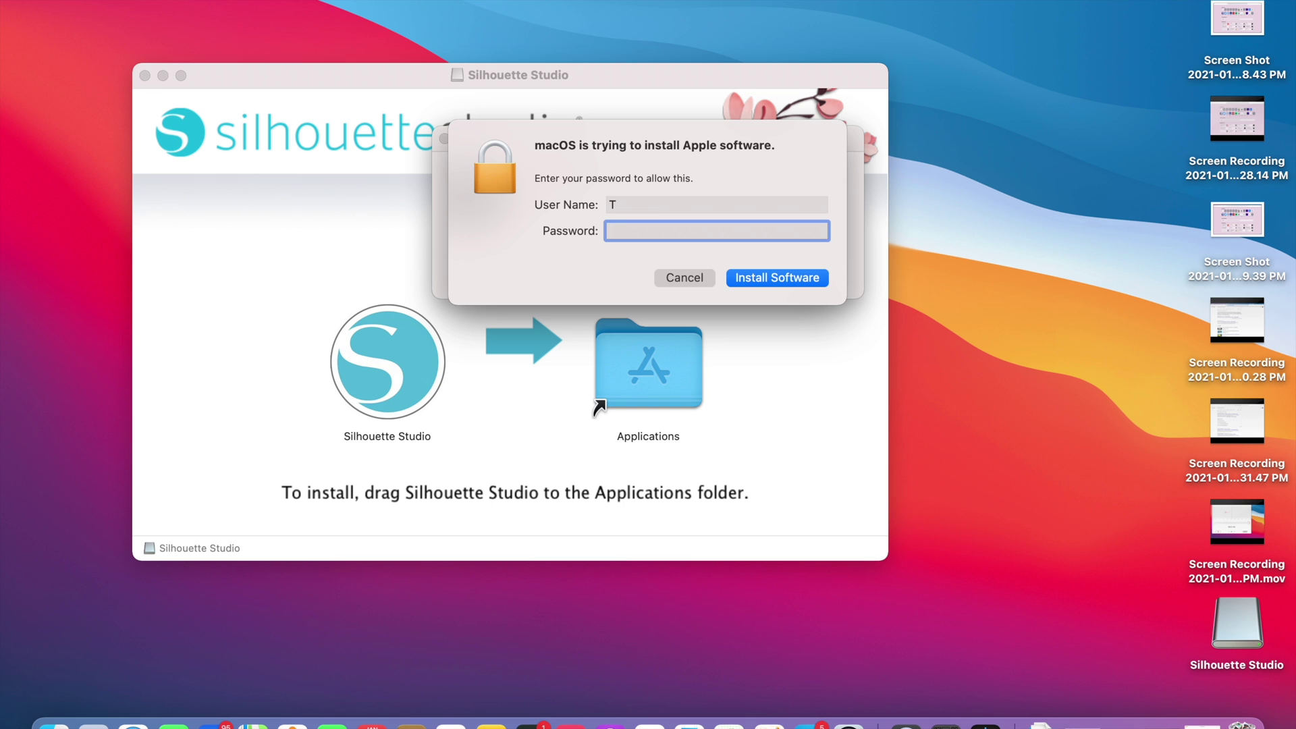
pyautogui.click(800, 276)
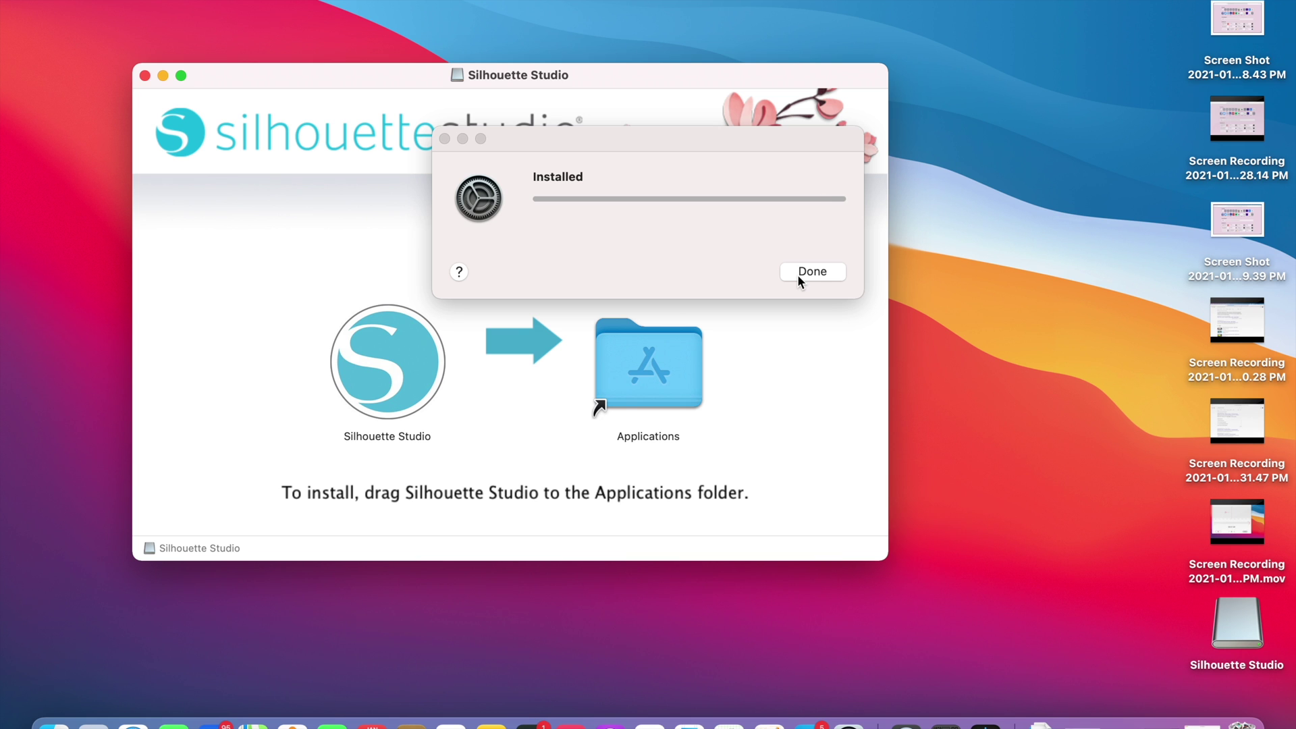
pyautogui.click(797, 276)
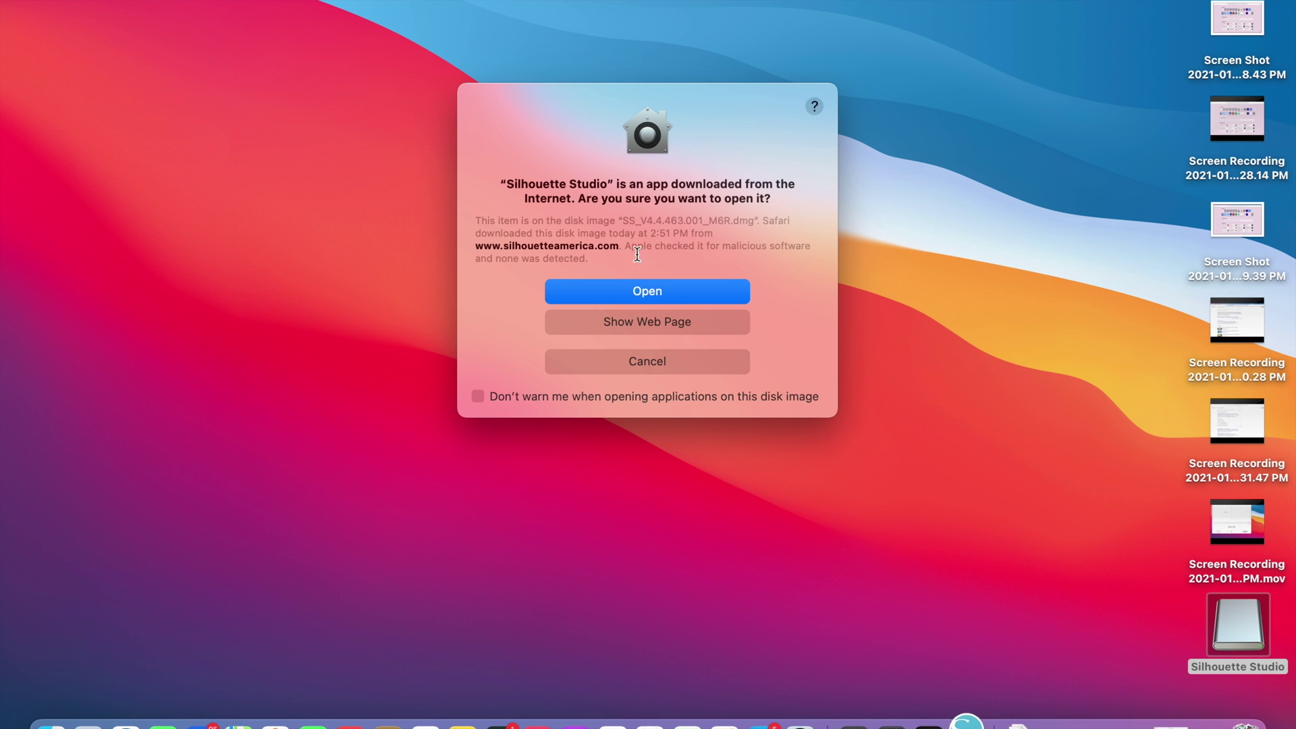
# Allow the downloaded Silhouette Studio app to open and grant it administrator permission with the account password
pyautogui.click(635, 296)
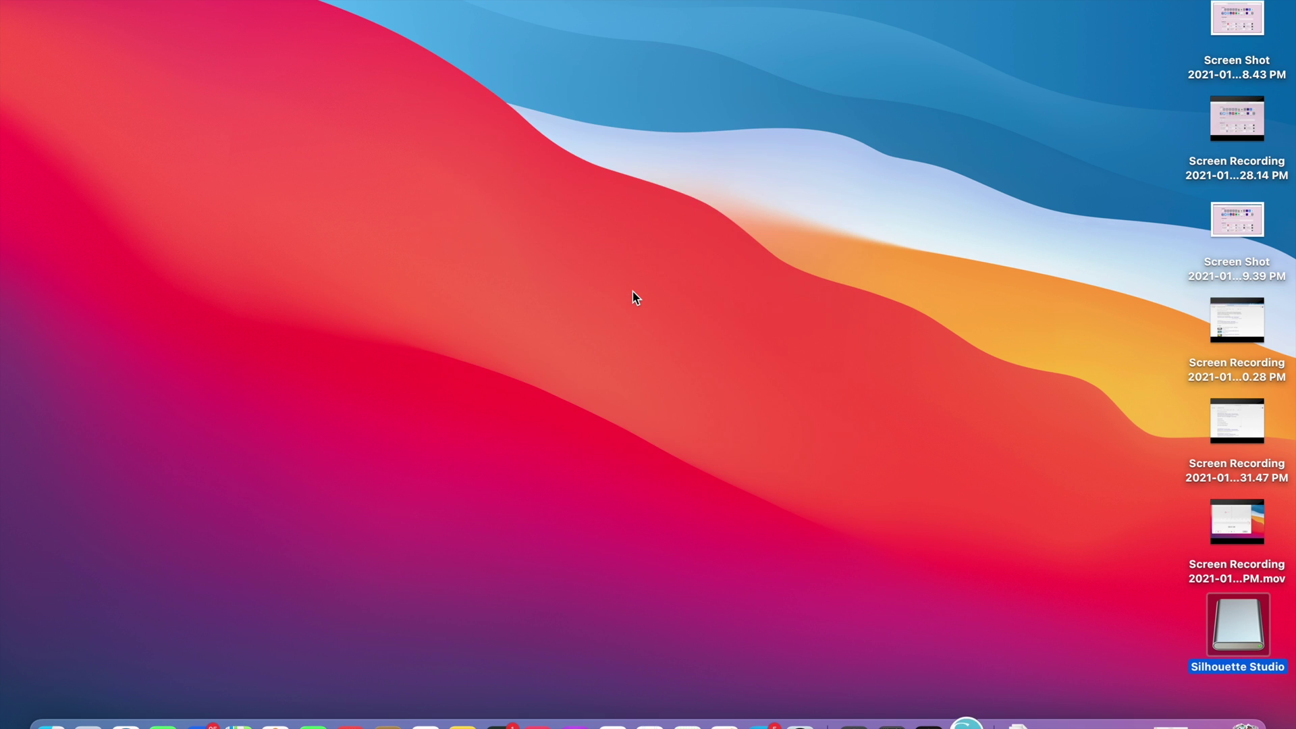
pyautogui.click(778, 544)
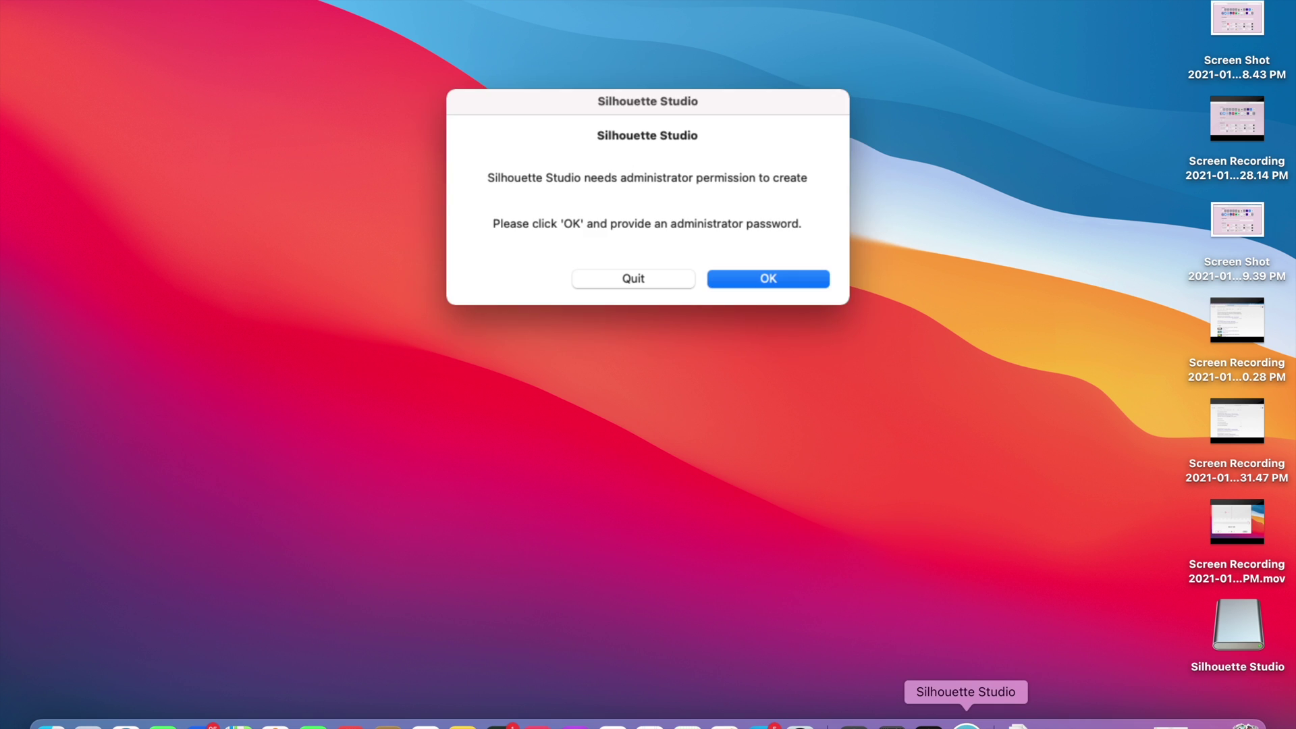
pyautogui.click(760, 280)
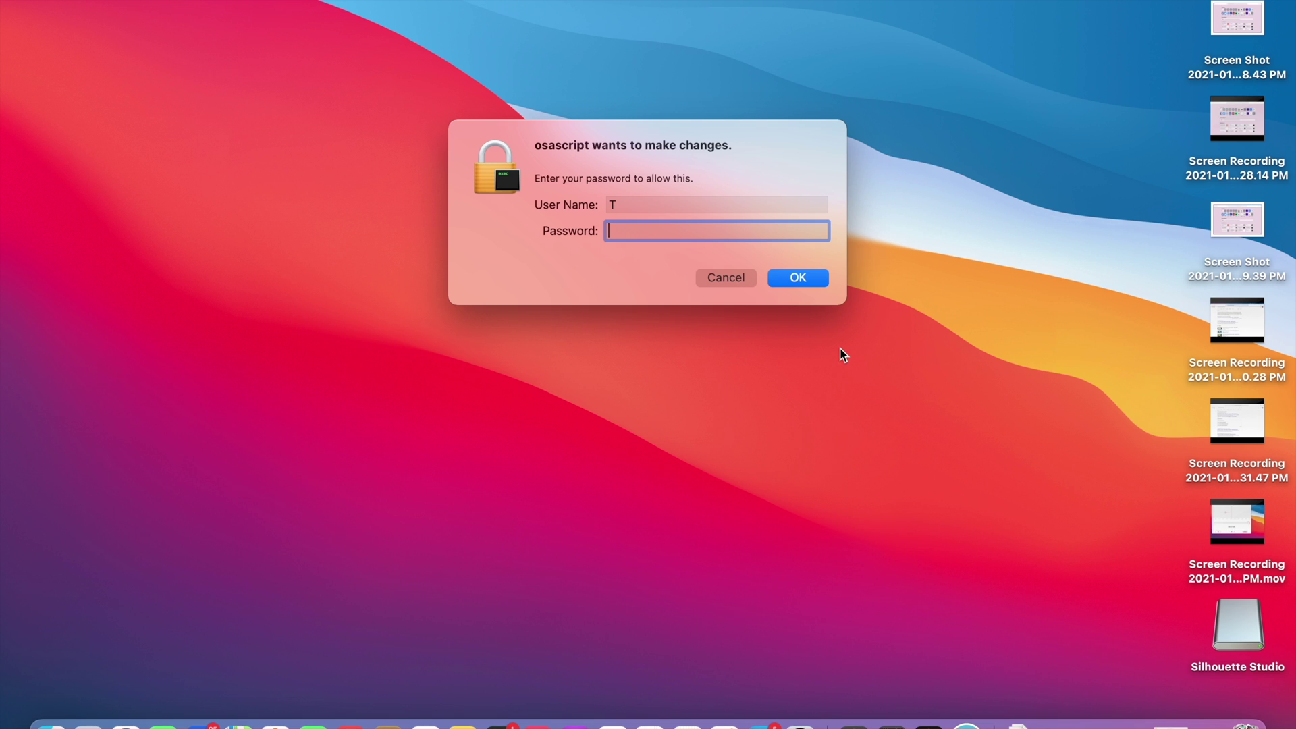
pyautogui.write('aaaaaaaa')
pyautogui.click(810, 280)
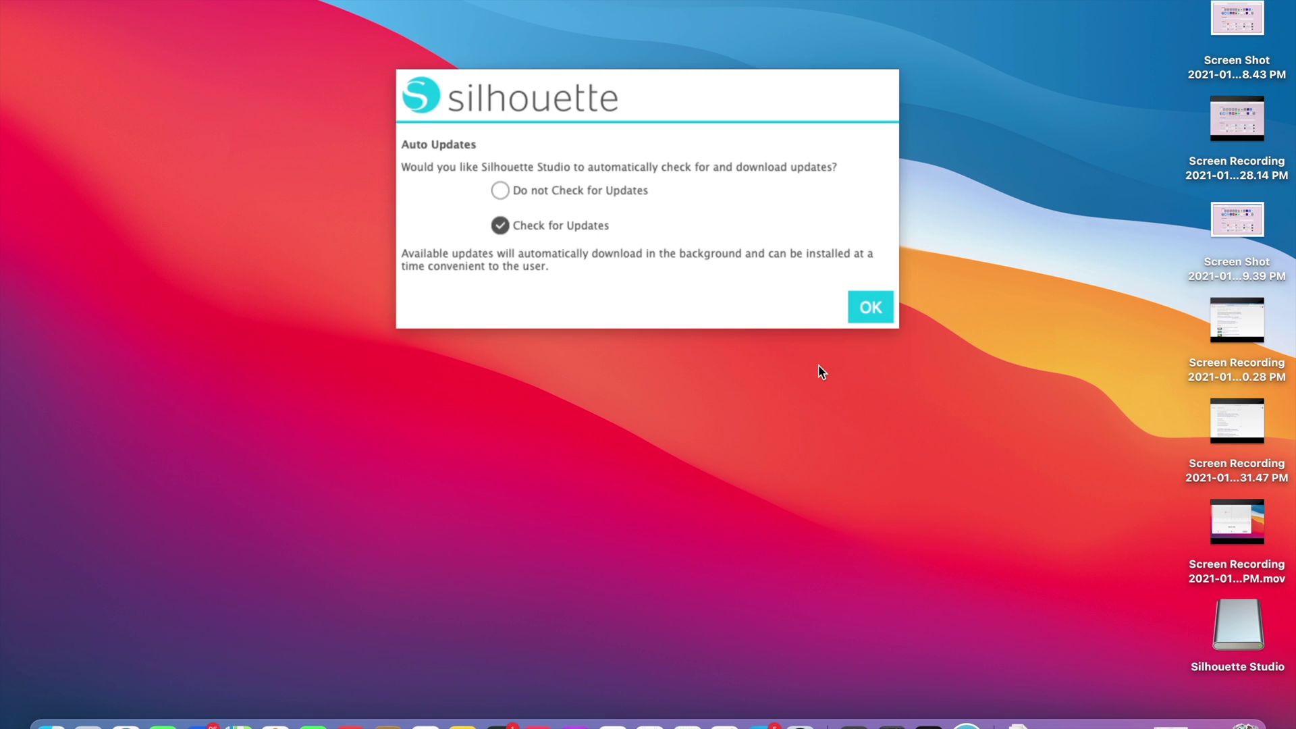
# Accept automatic update checks and performance data collection, and postpone installing the Document Thumbnails feature
pyautogui.click(869, 315)
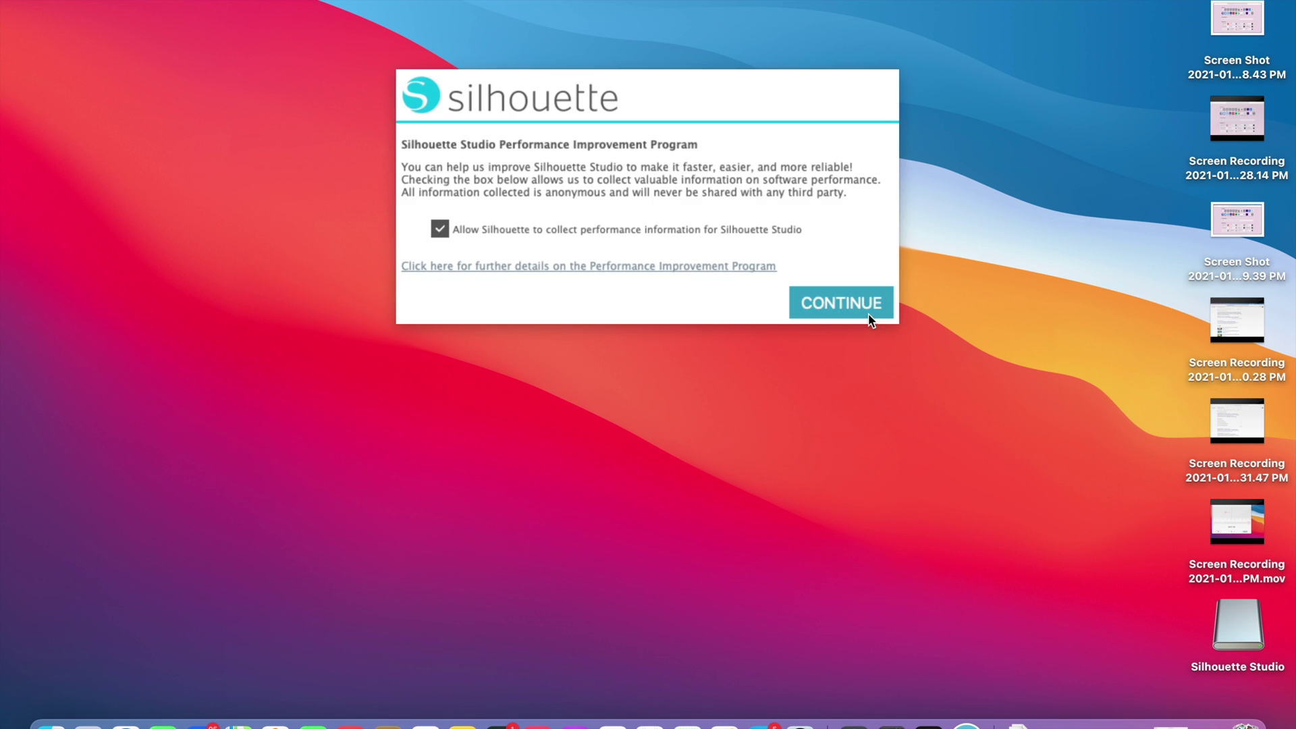
pyautogui.click(868, 315)
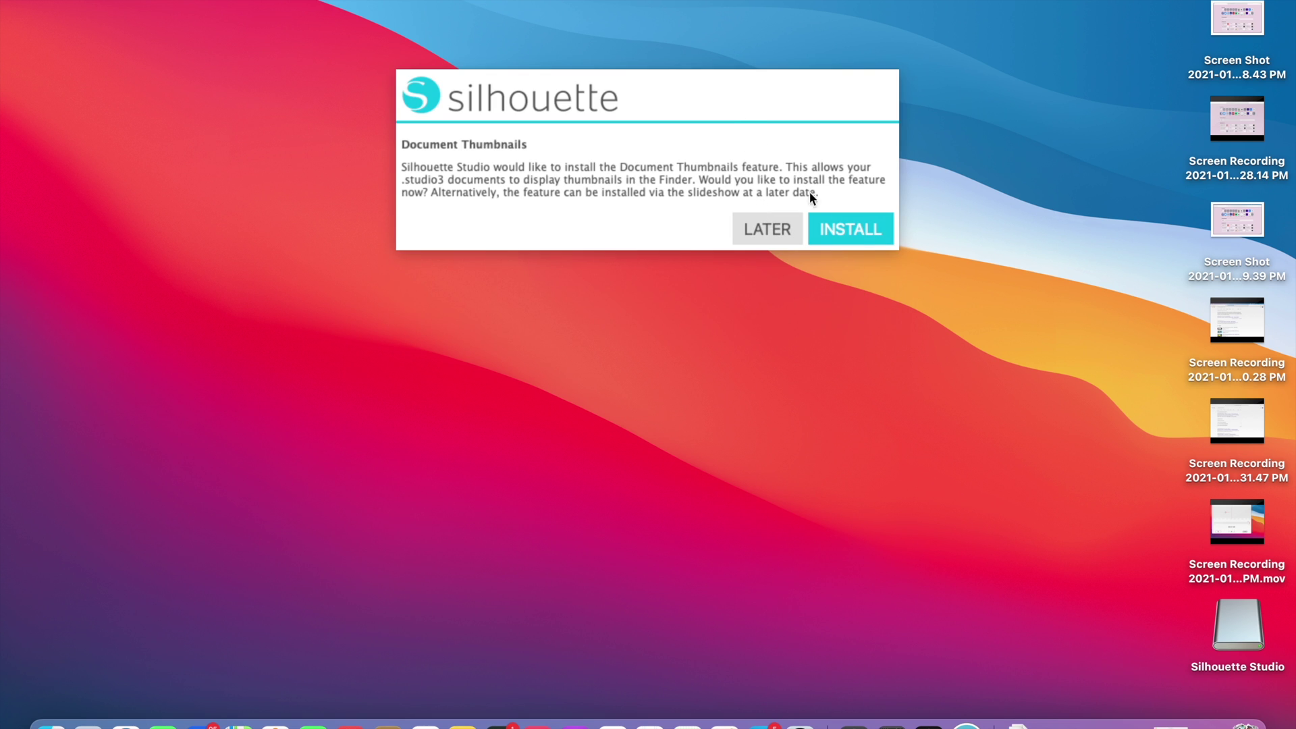
pyautogui.click(783, 221)
# Review the Silhouette Studio End User License Agreement and agree to its terms
pyautogui.scroll(-3, 823, 402)
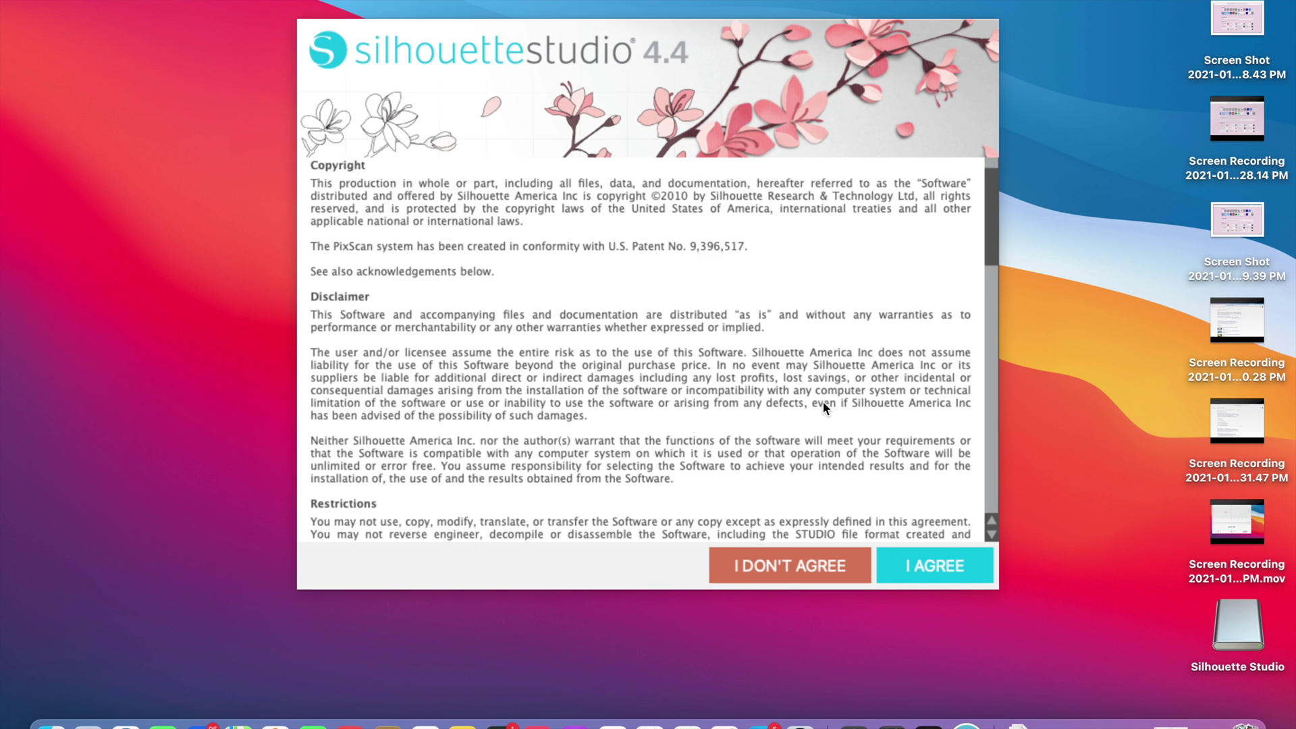
pyautogui.scroll(3, 823, 401)
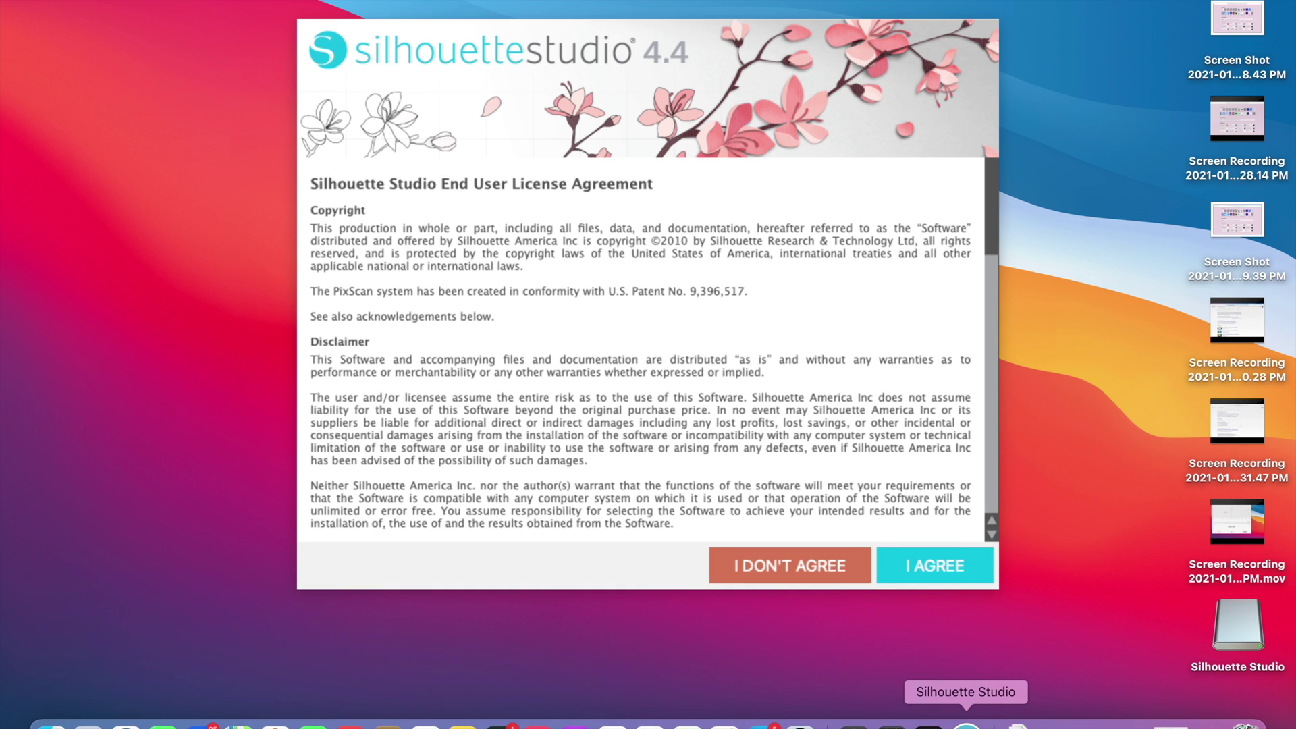
pyautogui.scroll(-5, 858, 436)
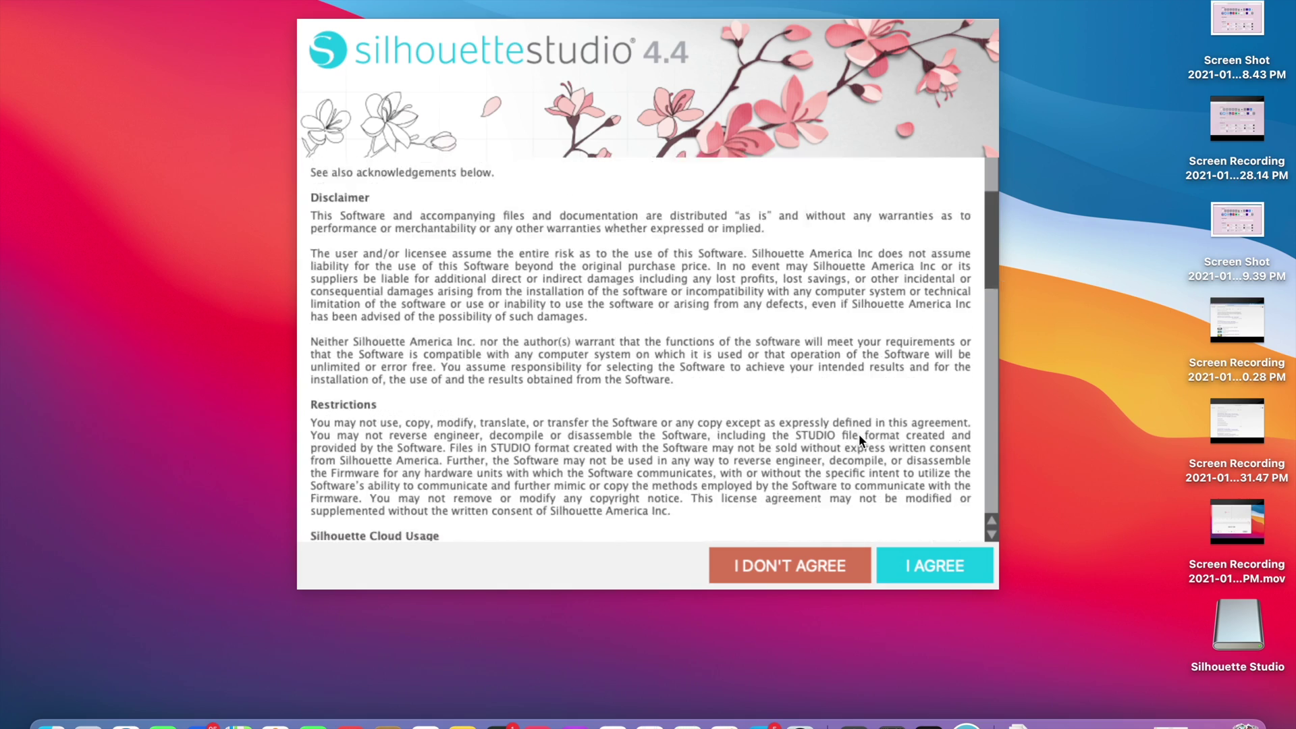
pyautogui.scroll(-15, 858, 435)
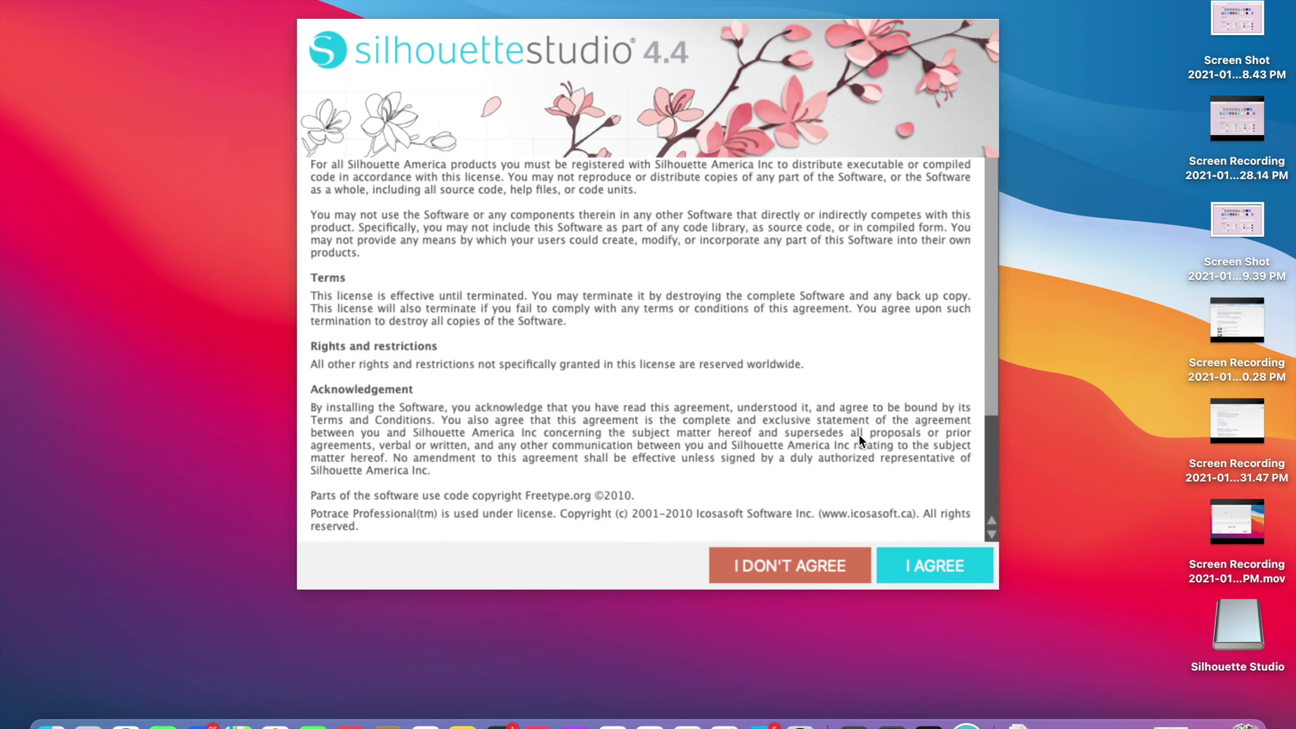
pyautogui.scroll(15, 858, 434)
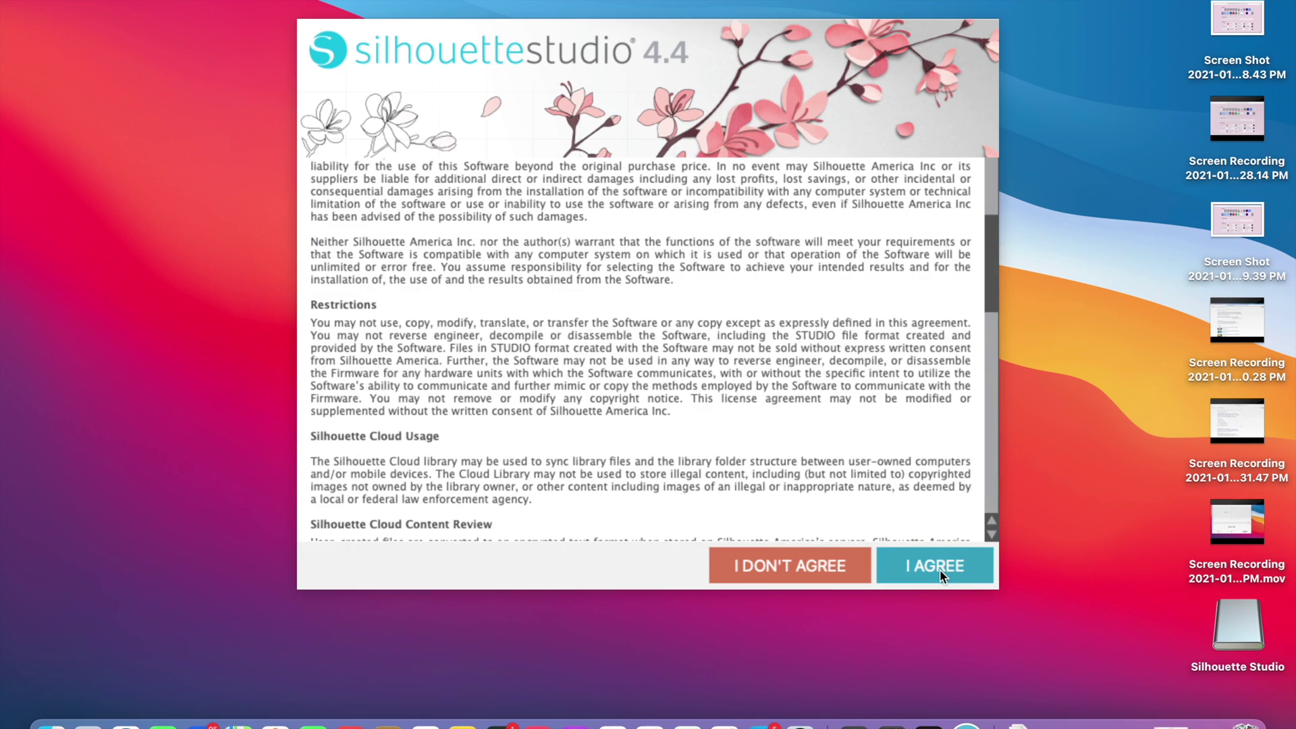
pyautogui.click(939, 569)
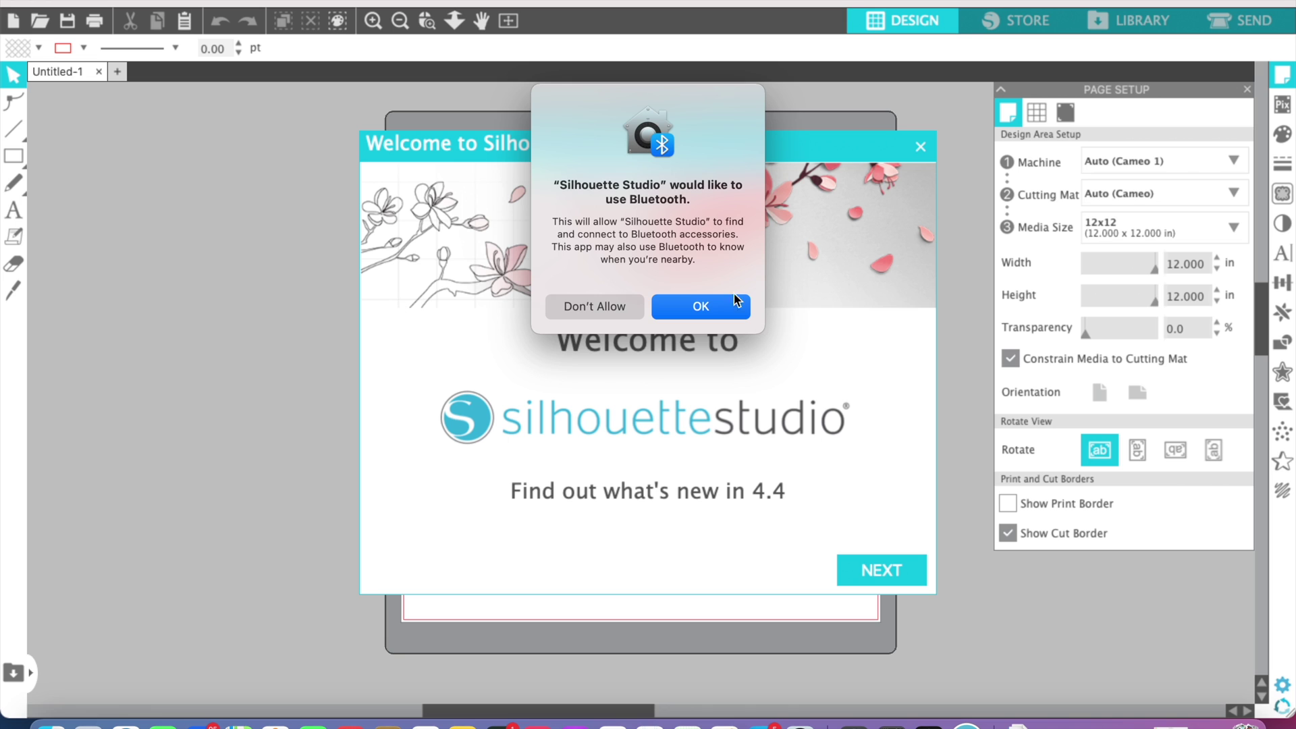
# Deny Silhouette Studio access to Bluetooth and dismiss the welcome slideshow about what's new in 4.4
pyautogui.click(609, 308)
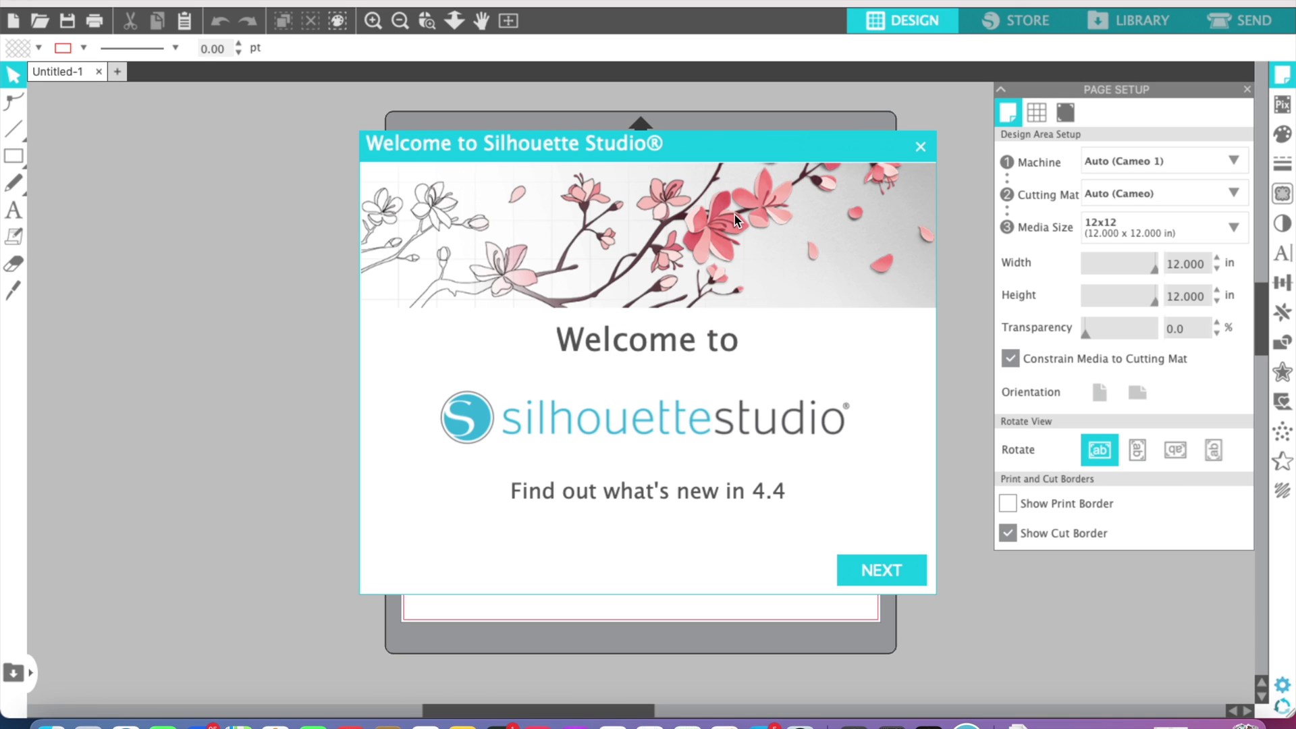
pyautogui.click(919, 147)
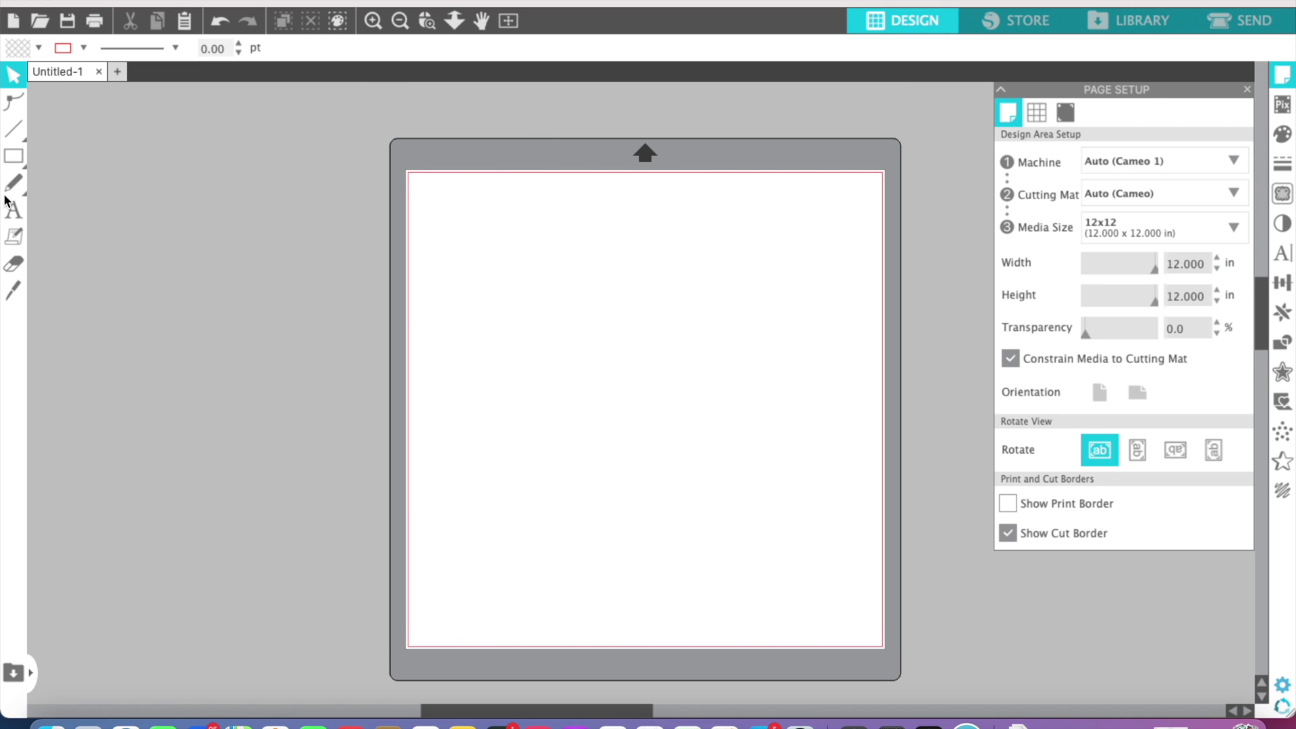
# Close the Page Setup panel to clear the design workspace around the cutting mat
pyautogui.scroll(-1, 414, 302)
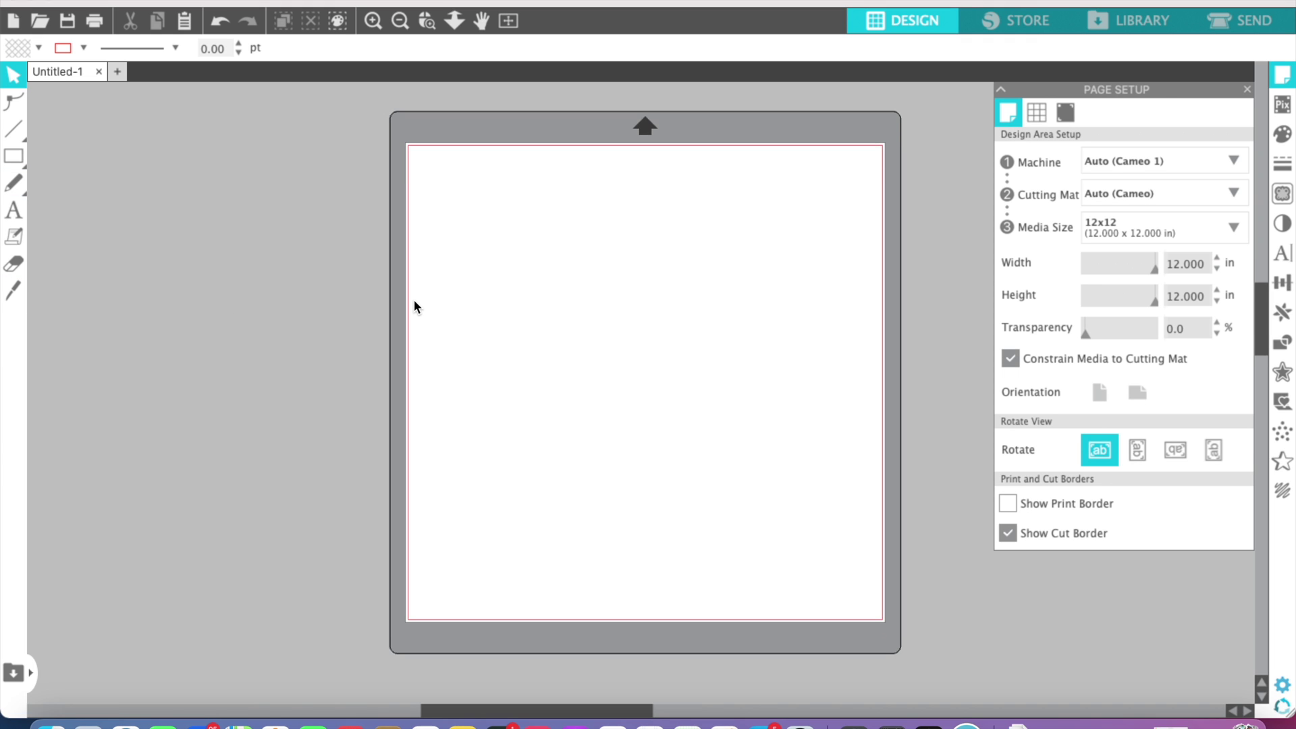
pyautogui.scroll(1, 415, 301)
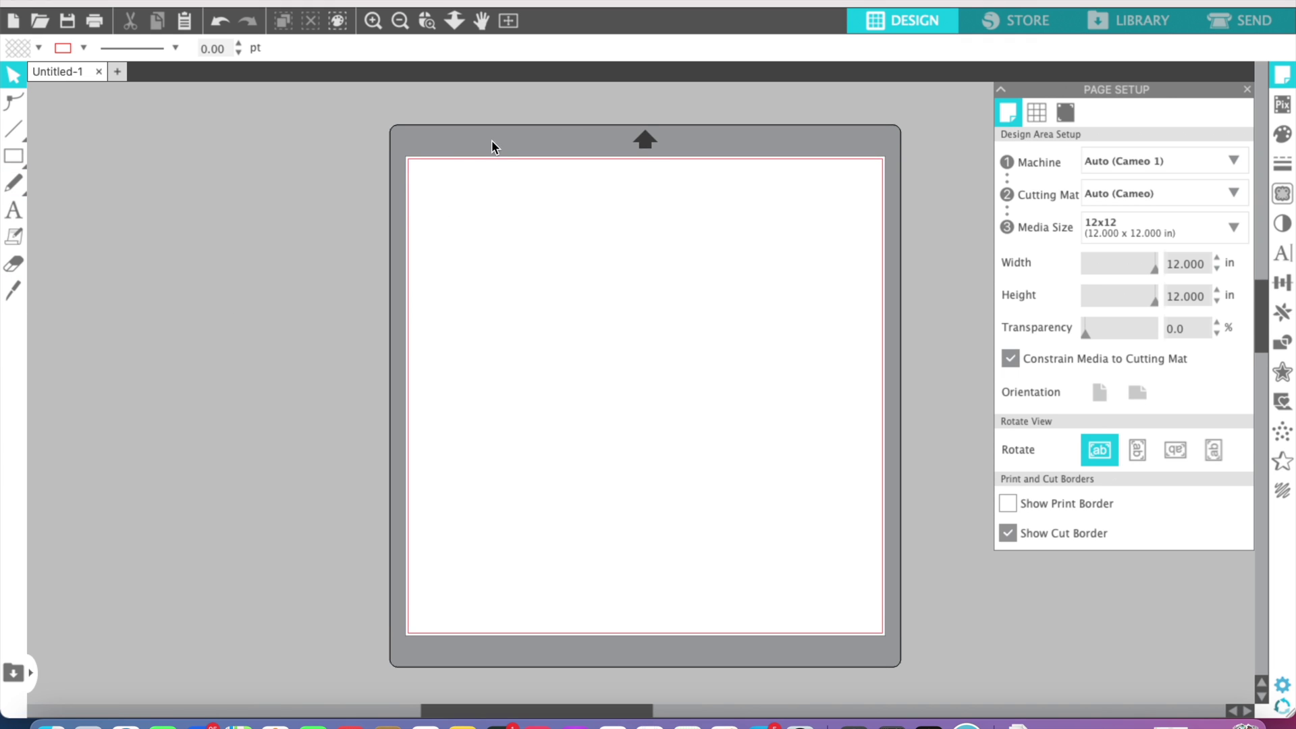
pyautogui.click(1246, 90)
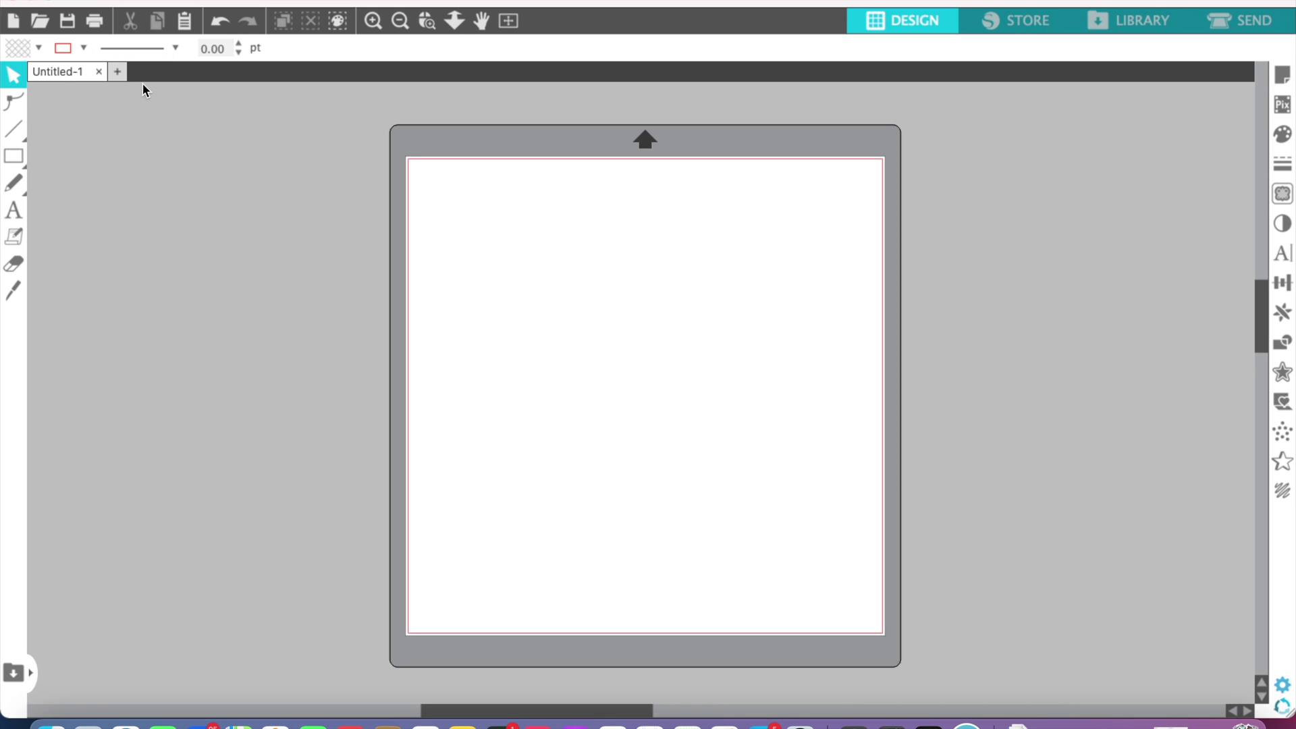
pyautogui.scroll(-2, 169, 376)
pyautogui.scroll(3, 174, 405)
pyautogui.hscroll(1, 201, 447)
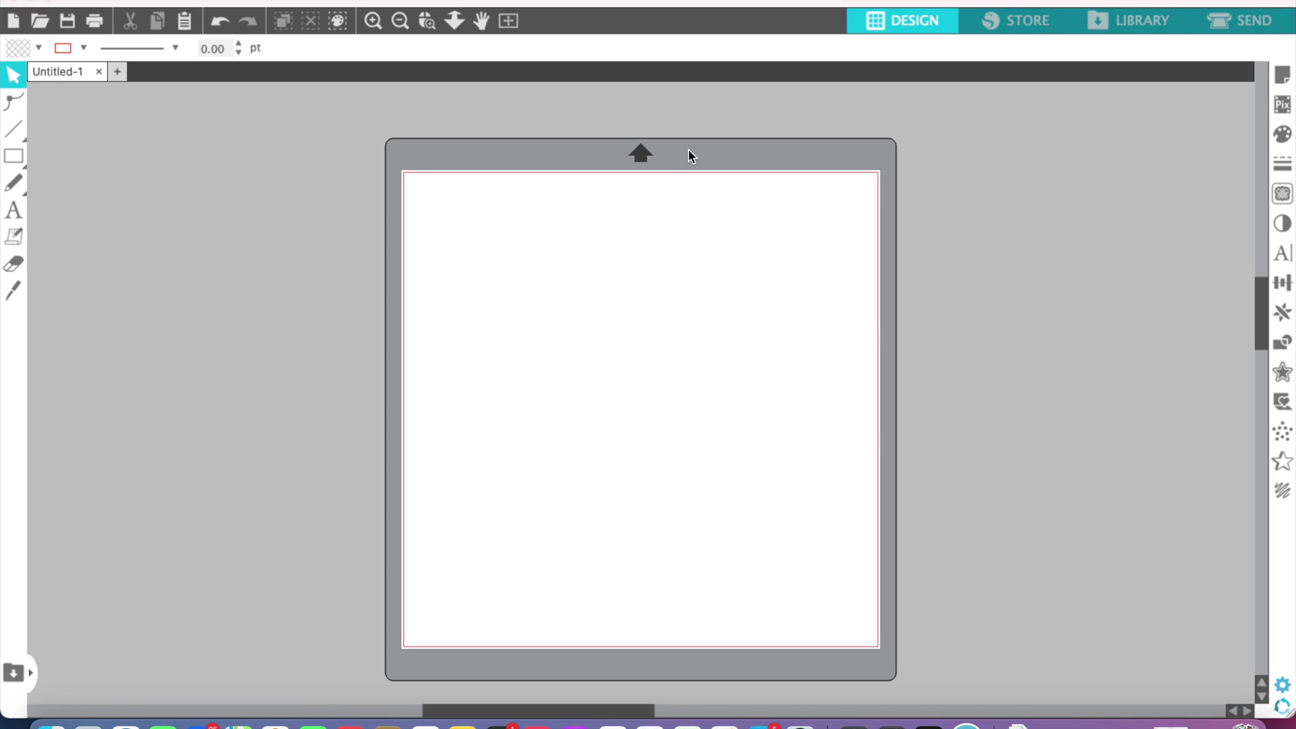